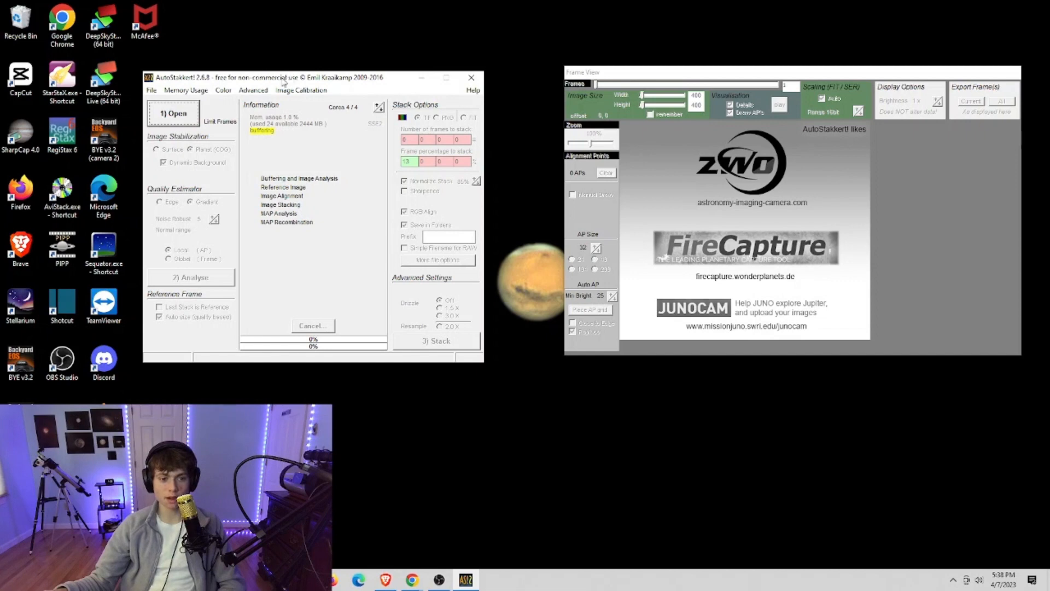
# - Arrange the main stacking window and the Frame View window side by side
pyautogui.moveTo(283, 82)
pyautogui.mouseDown()
pyautogui.moveTo(276, 78)
pyautogui.moveTo(295, 79)
pyautogui.moveTo(279, 75)
pyautogui.mouseUp()
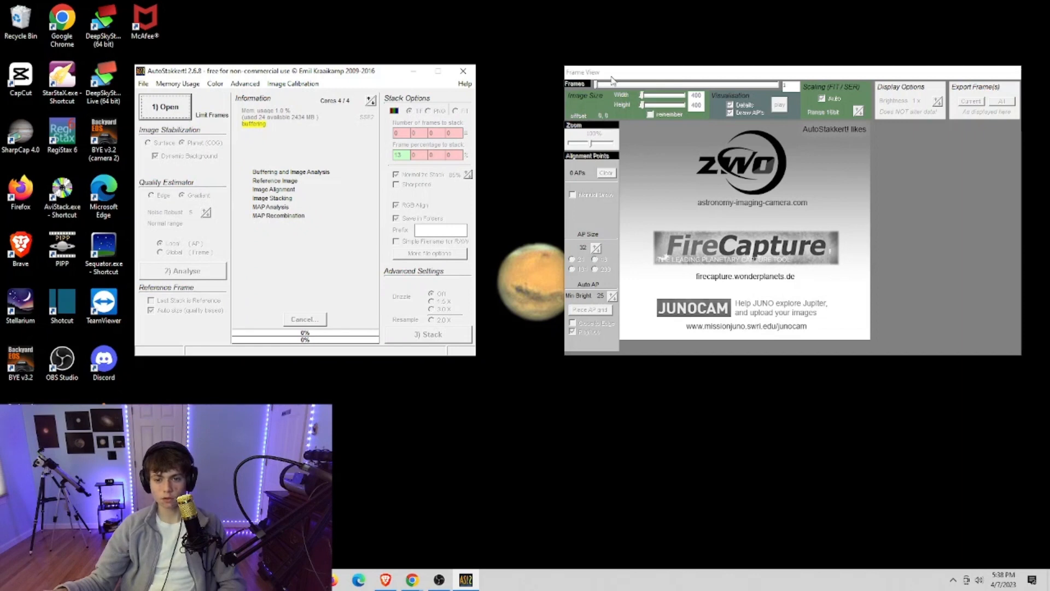
pyautogui.moveTo(611, 81)
pyautogui.mouseDown()
pyautogui.moveTo(546, 62)
pyautogui.moveTo(575, 78)
pyautogui.moveTo(616, 72)
pyautogui.mouseUp()
pyautogui.moveTo(227, 73); pyautogui.dragTo(315, 73)
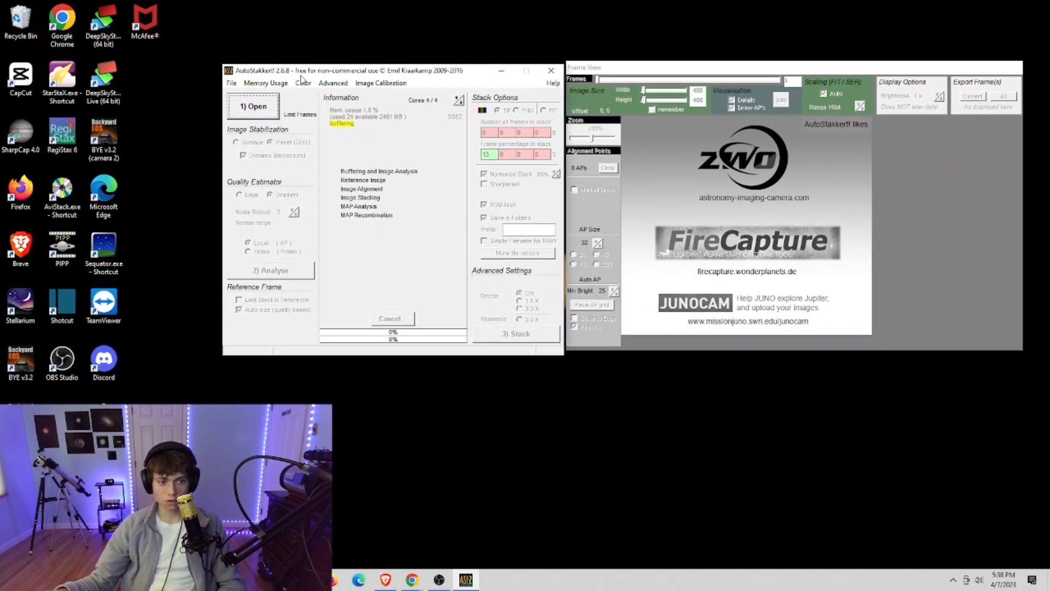
# - Open the planetary video 22_45_24.avi from the VIDEO FILES folder
pyautogui.click(253, 108)
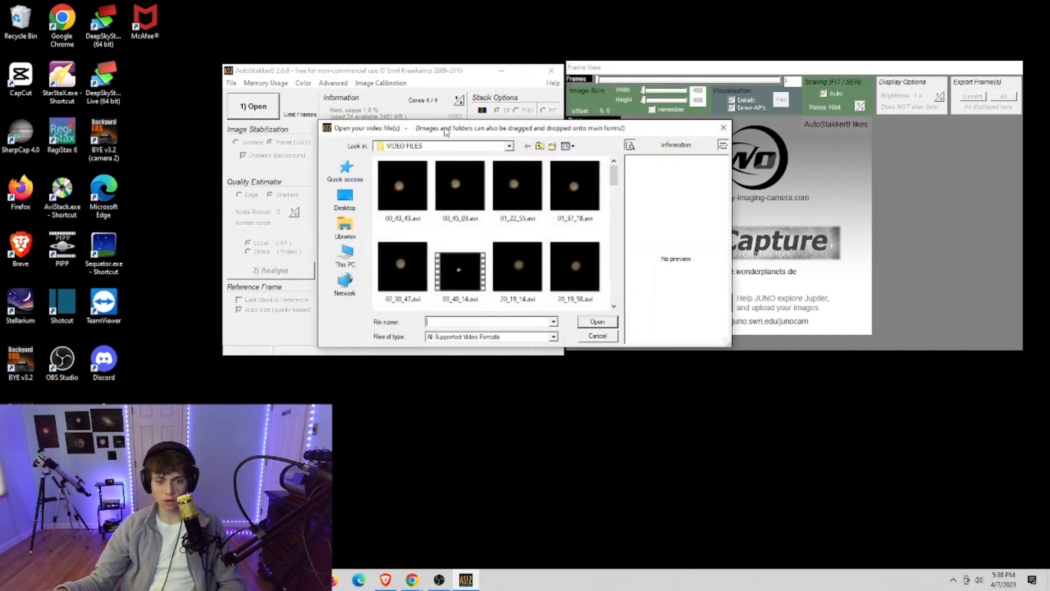
pyautogui.scroll(-4, 484, 233)
pyautogui.scroll(-3, 491, 221)
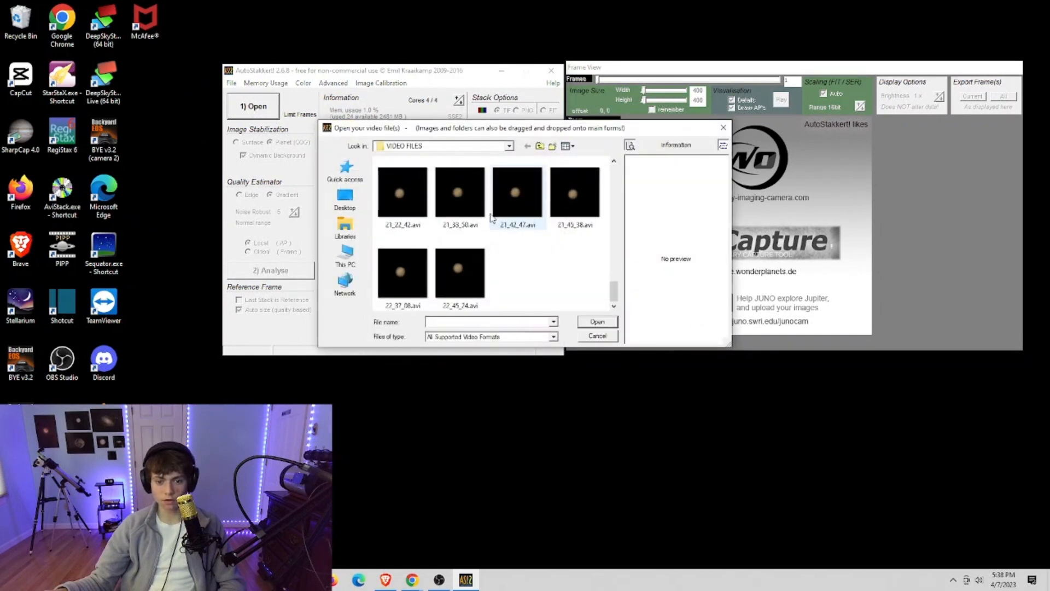
pyautogui.scroll(5, 459, 241)
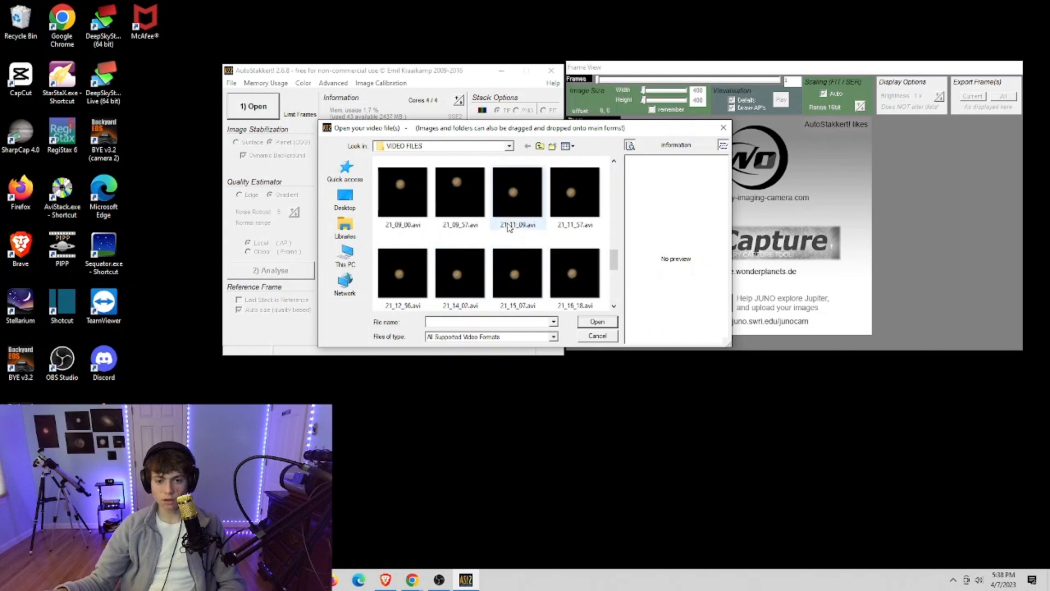
pyautogui.scroll(-5, 461, 295)
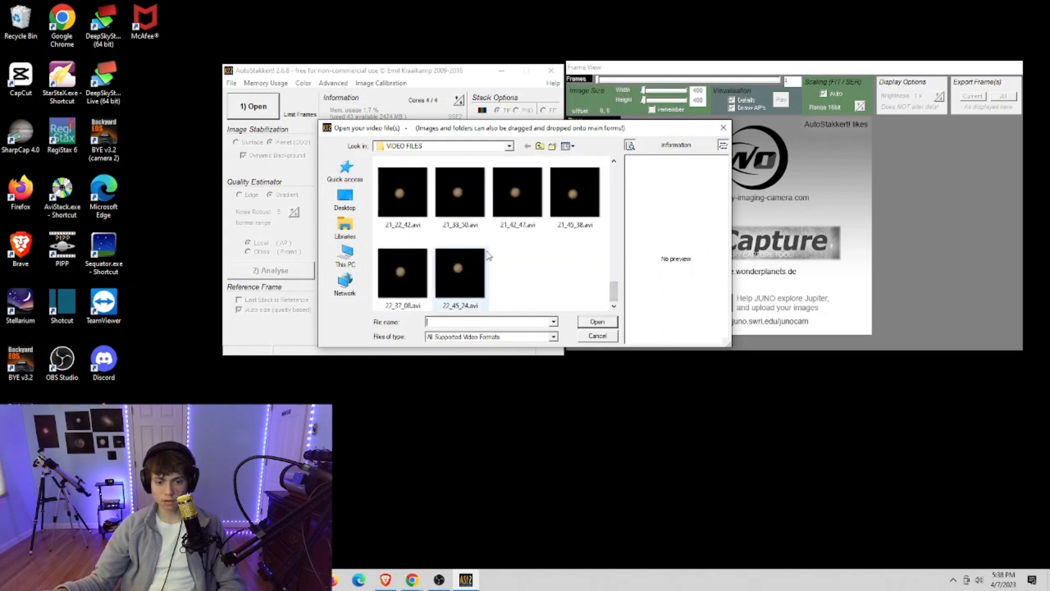
pyautogui.click(481, 270)
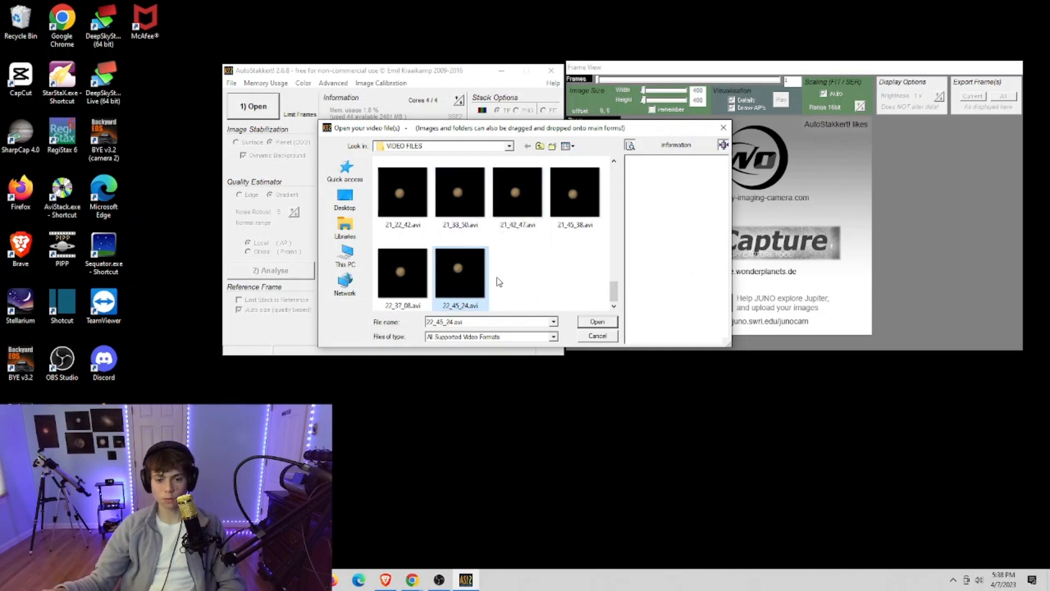
pyautogui.click(602, 324)
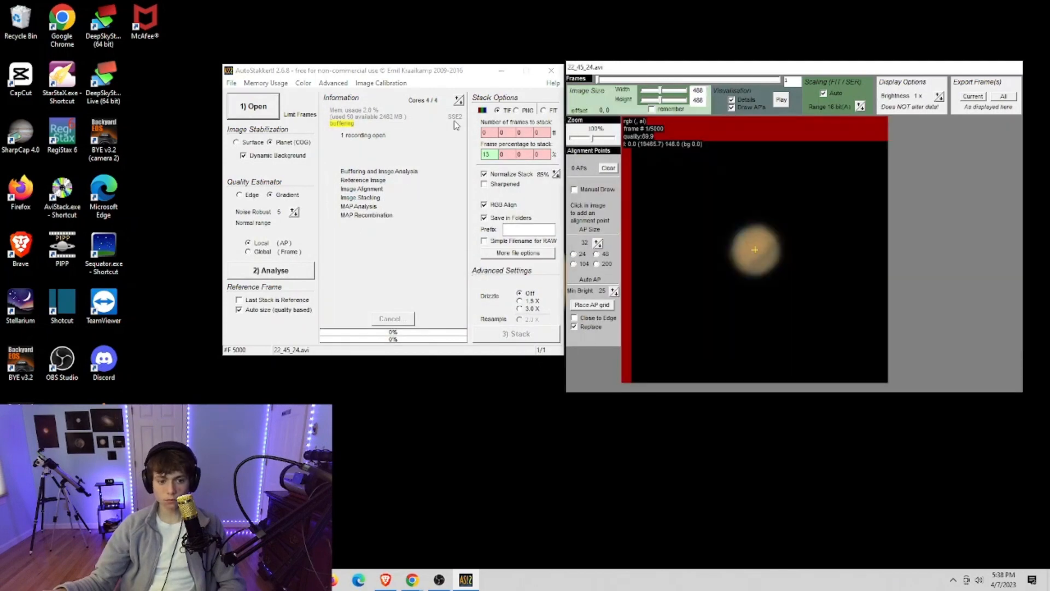
# - Move the main window clear of the frame view, scrub through the recording's frames and return to the first one
pyautogui.moveTo(377, 75); pyautogui.dragTo(335, 73)
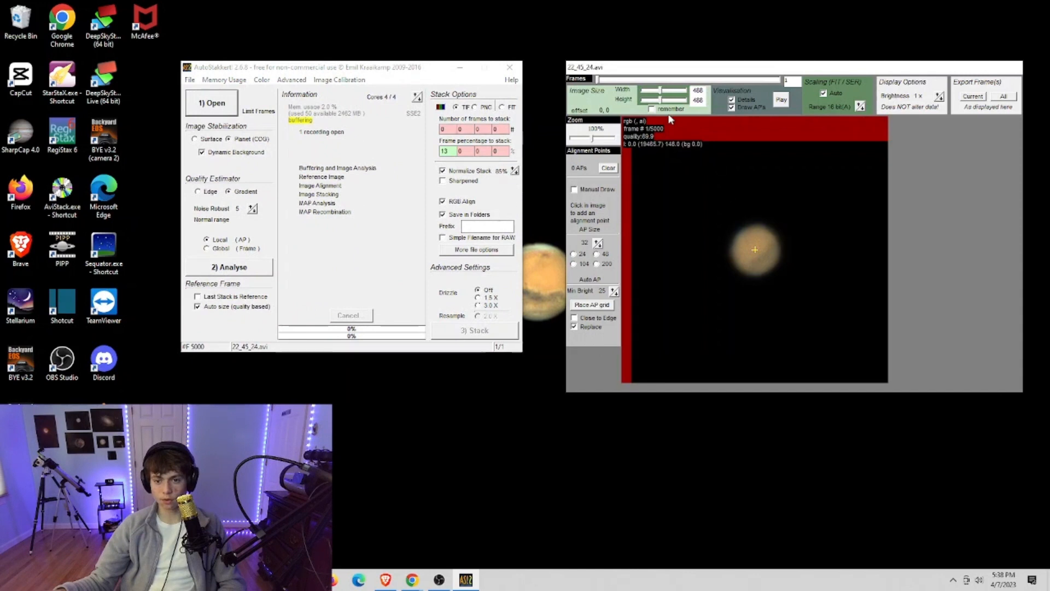
pyautogui.moveTo(598, 81); pyautogui.dragTo(782, 82)
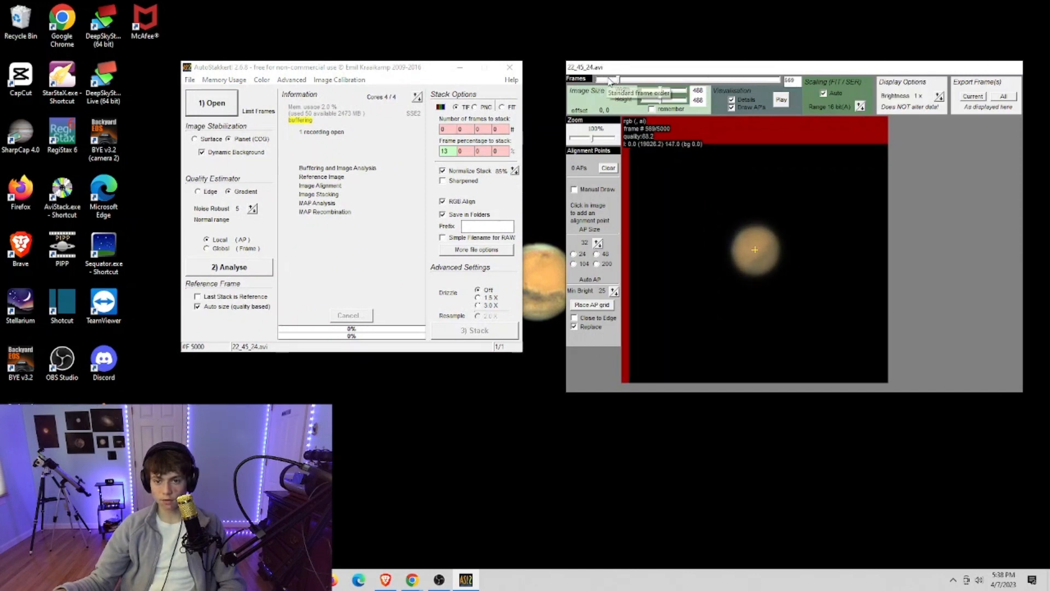
pyautogui.moveTo(608, 80)
pyautogui.mouseDown()
pyautogui.moveTo(618, 79)
pyautogui.moveTo(593, 81)
pyautogui.mouseUp()
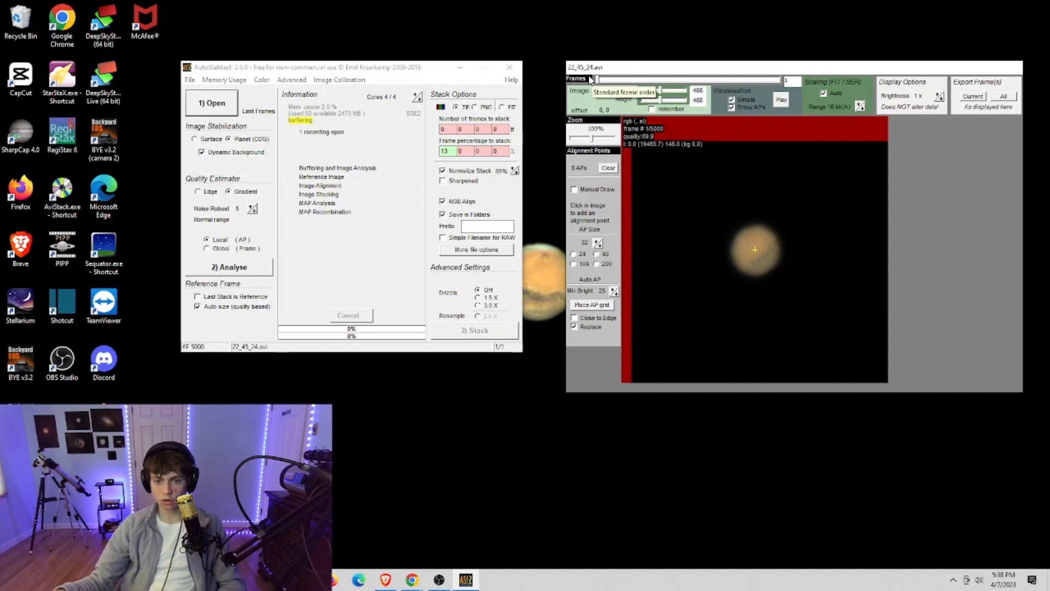
# - Analyse the frame quality of the loaded recording and reposition the two windows
pyautogui.click(229, 272)
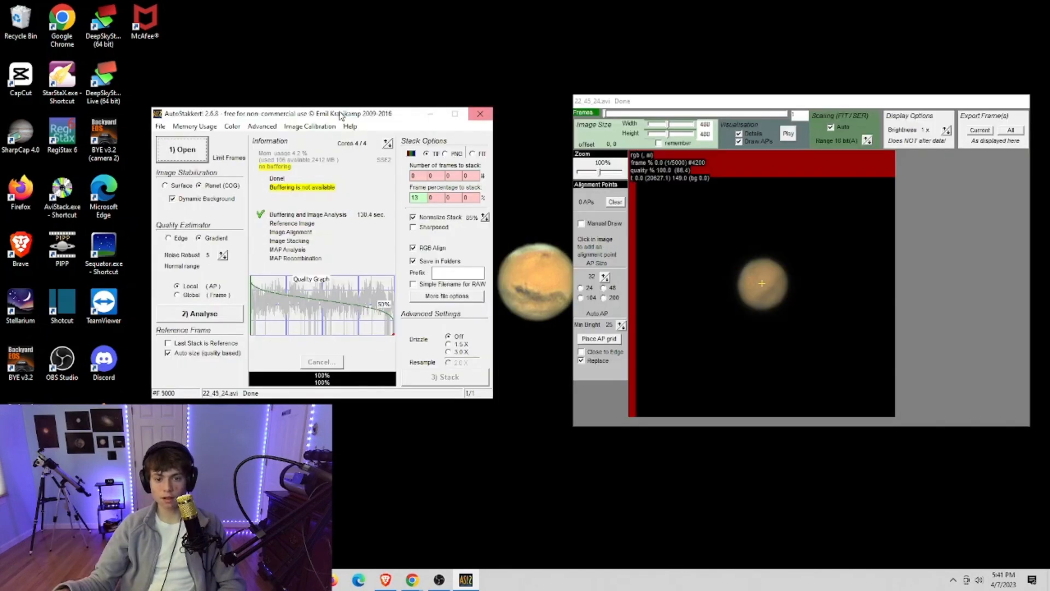
pyautogui.moveTo(339, 113); pyautogui.dragTo(323, 121)
pyautogui.moveTo(614, 102); pyautogui.dragTo(603, 118)
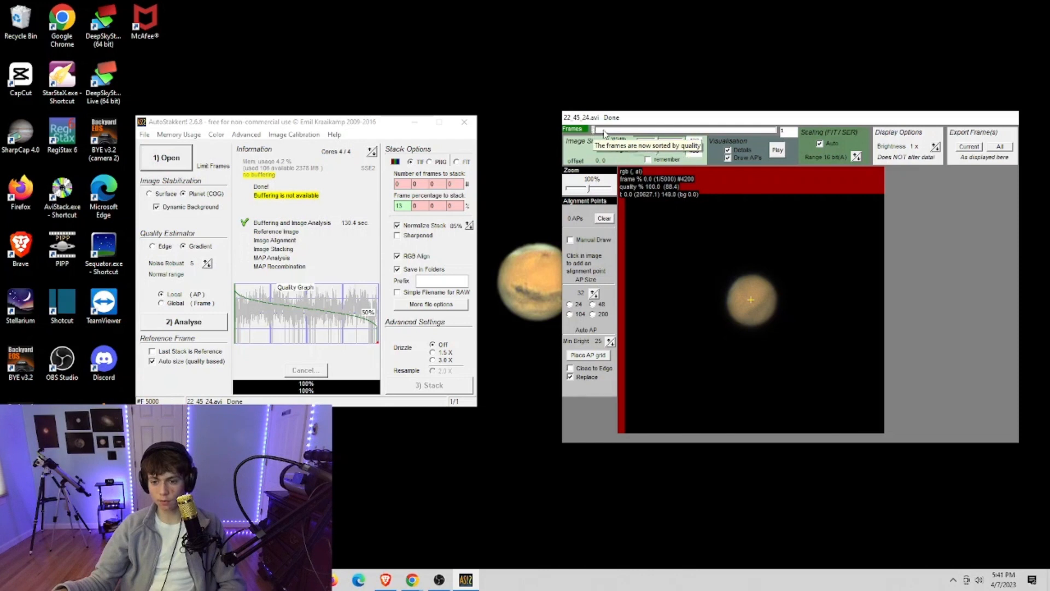
# - Scrub through the quality-sorted frames from best to worst to compare their sharpness, and return to the best frame
pyautogui.moveTo(594, 130); pyautogui.dragTo(668, 126)
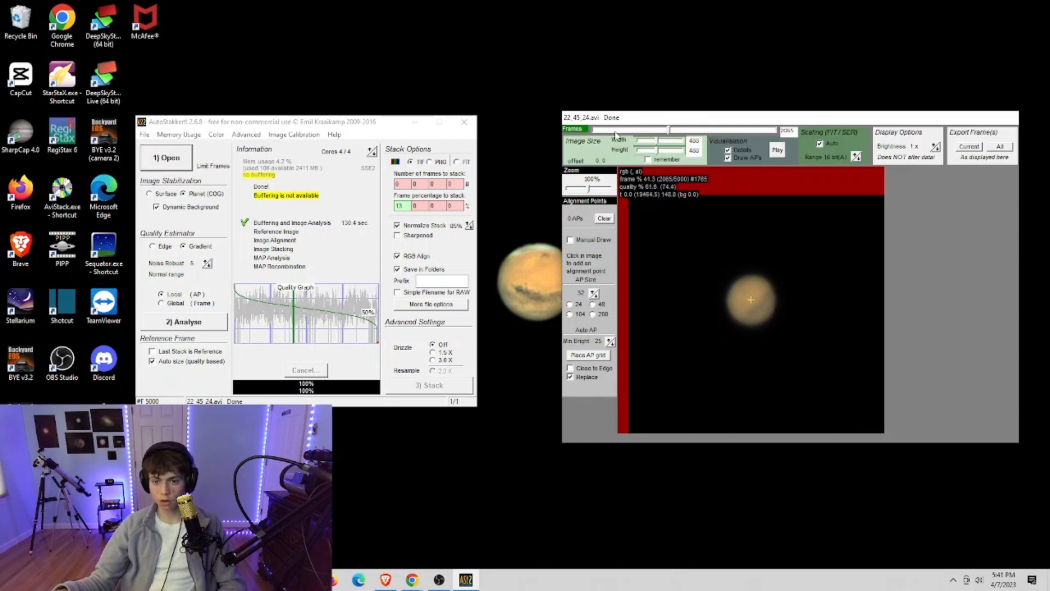
pyautogui.click(596, 131)
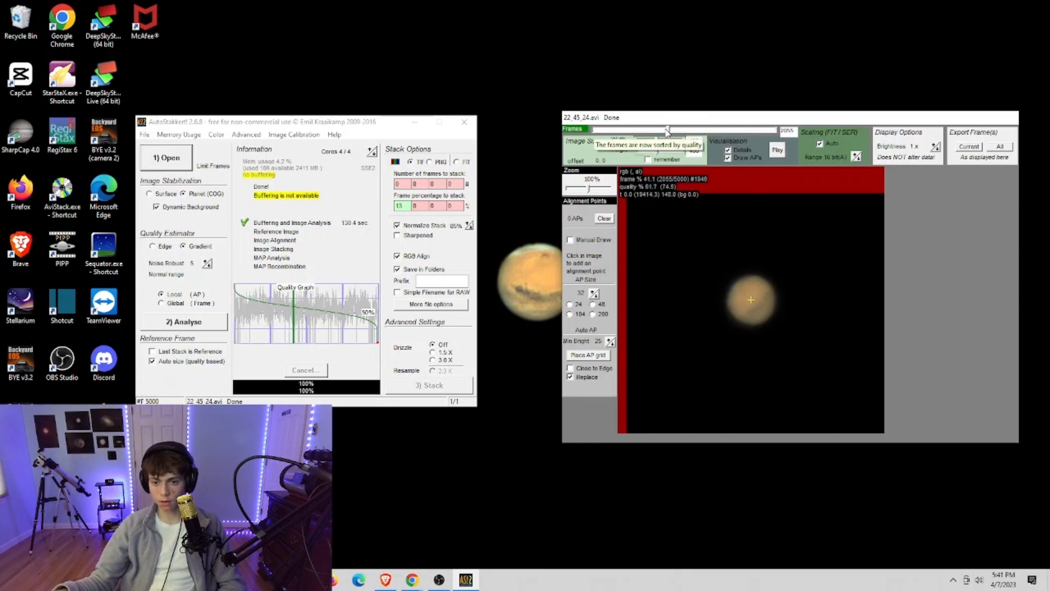
pyautogui.moveTo(668, 131); pyautogui.dragTo(593, 134)
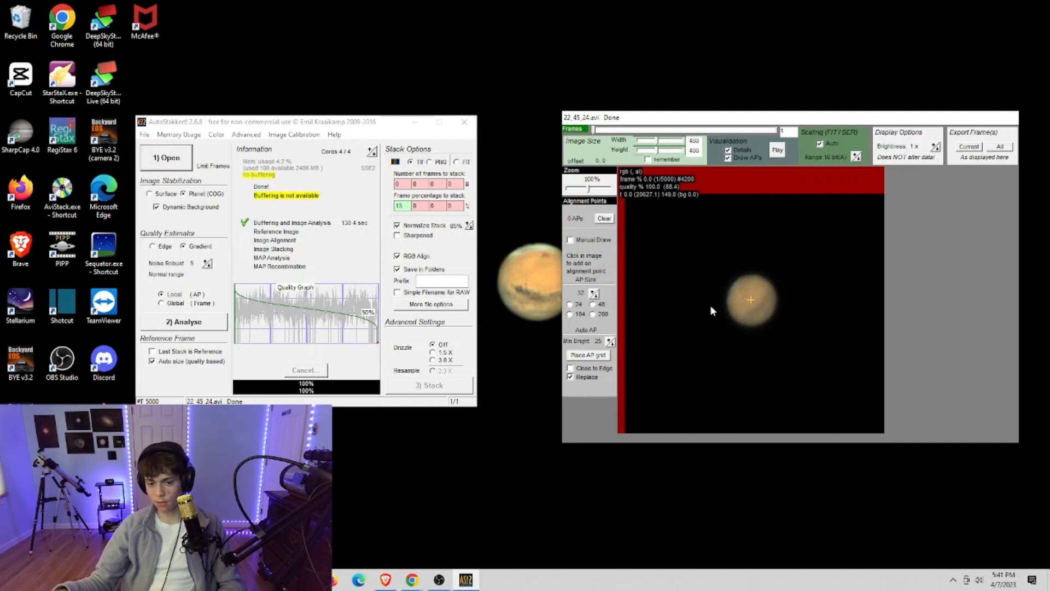
pyautogui.moveTo(641, 120); pyautogui.dragTo(663, 108)
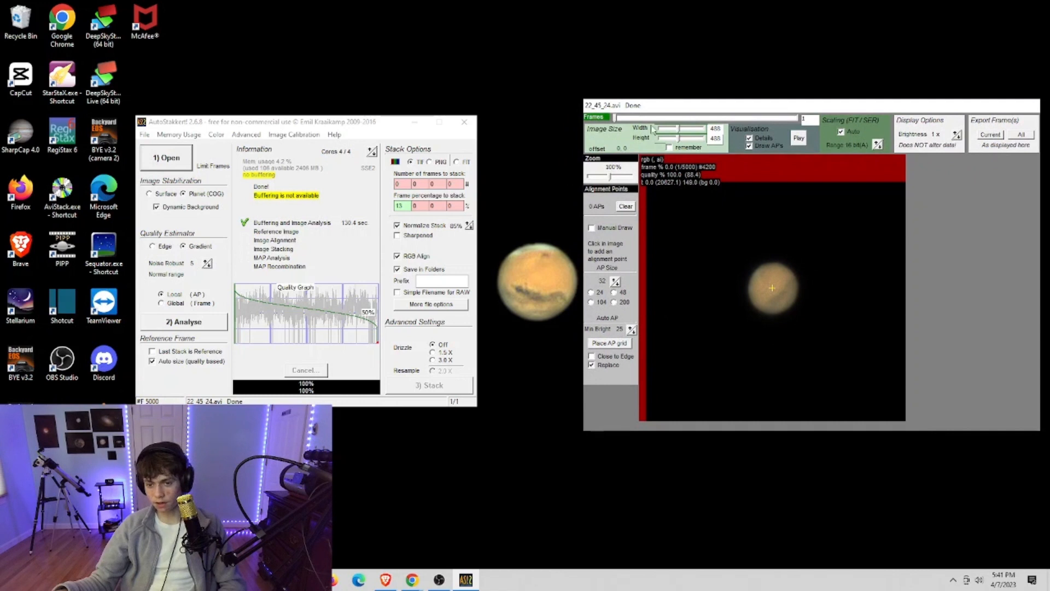
pyautogui.moveTo(615, 117); pyautogui.dragTo(614, 118)
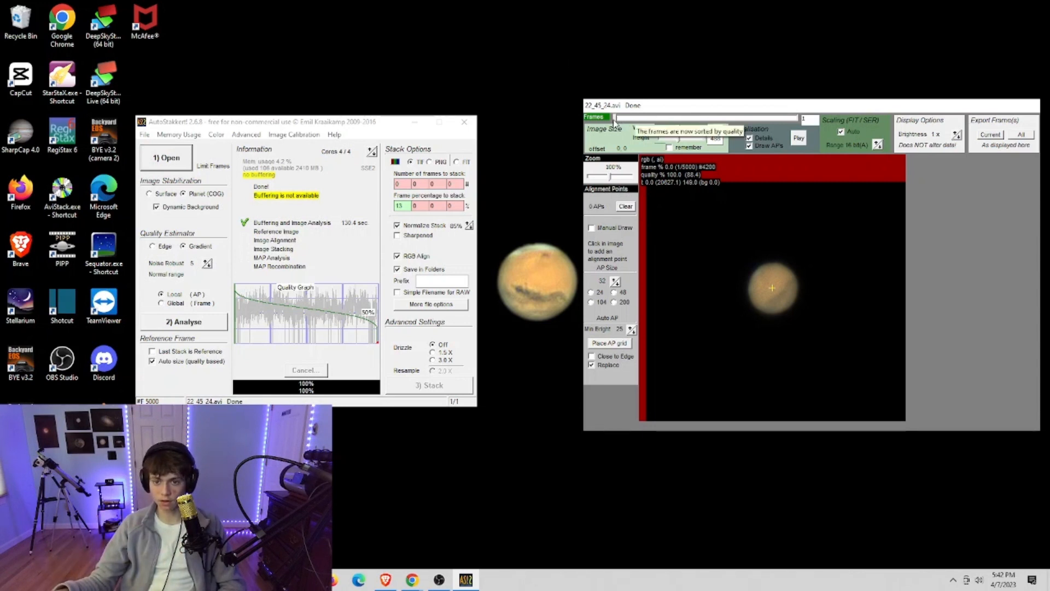
pyautogui.moveTo(615, 118); pyautogui.dragTo(816, 117)
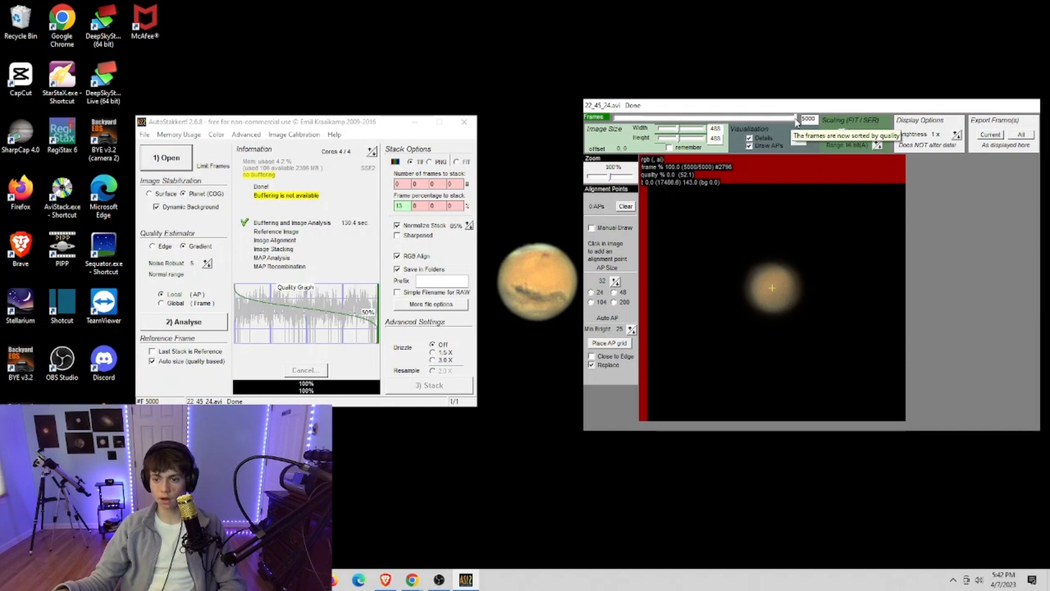
pyautogui.moveTo(796, 121); pyautogui.dragTo(714, 118)
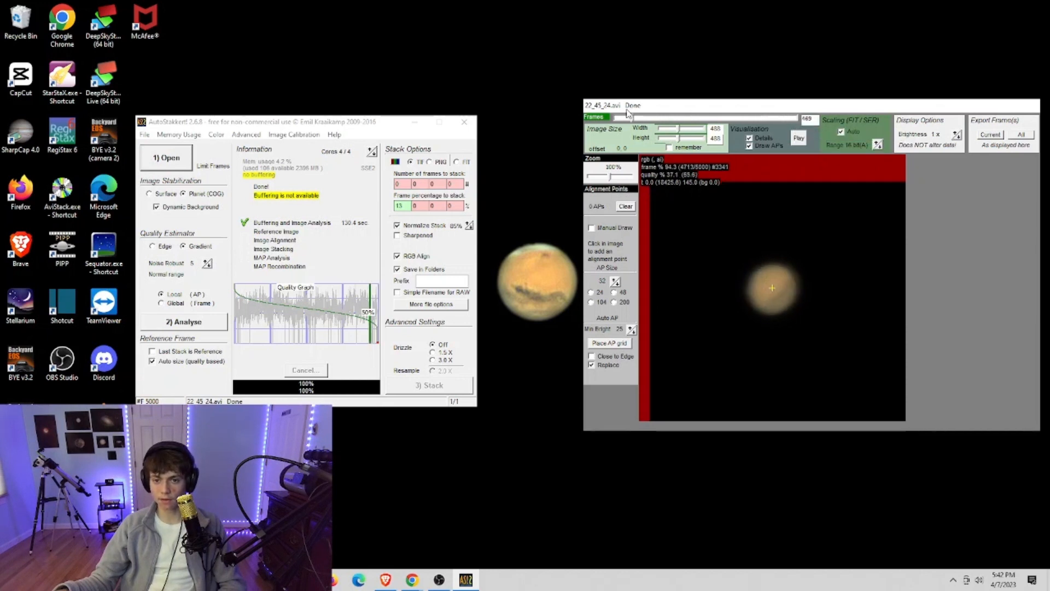
pyautogui.moveTo(628, 113); pyautogui.dragTo(598, 92)
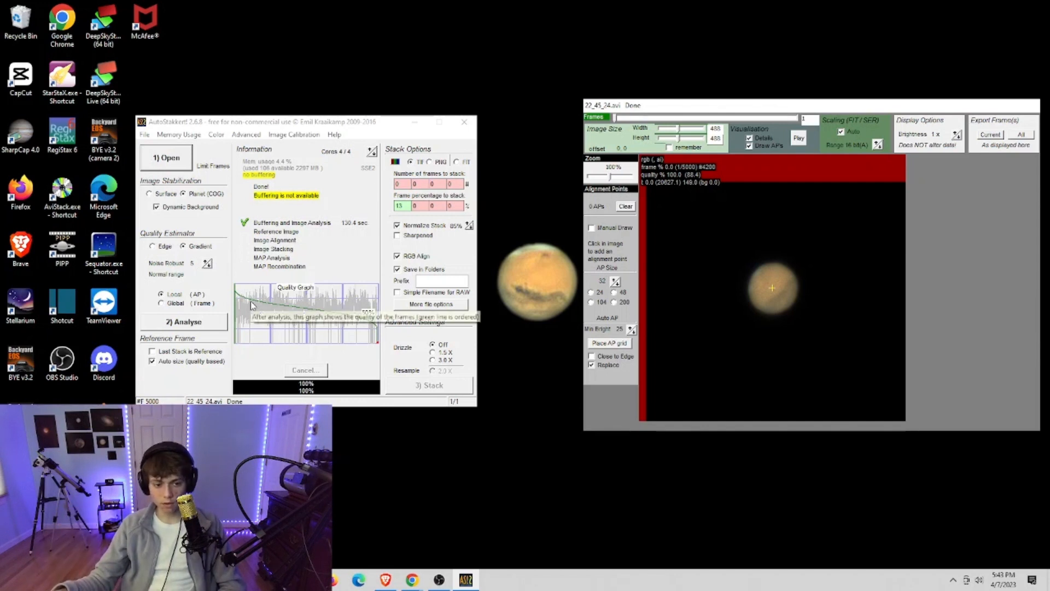
# - Examine the quality graph at several points to judge how many frames are worth stacking
pyautogui.moveTo(251, 301)
pyautogui.mouseDown()
pyautogui.moveTo(347, 302)
pyautogui.moveTo(286, 311)
pyautogui.mouseUp()
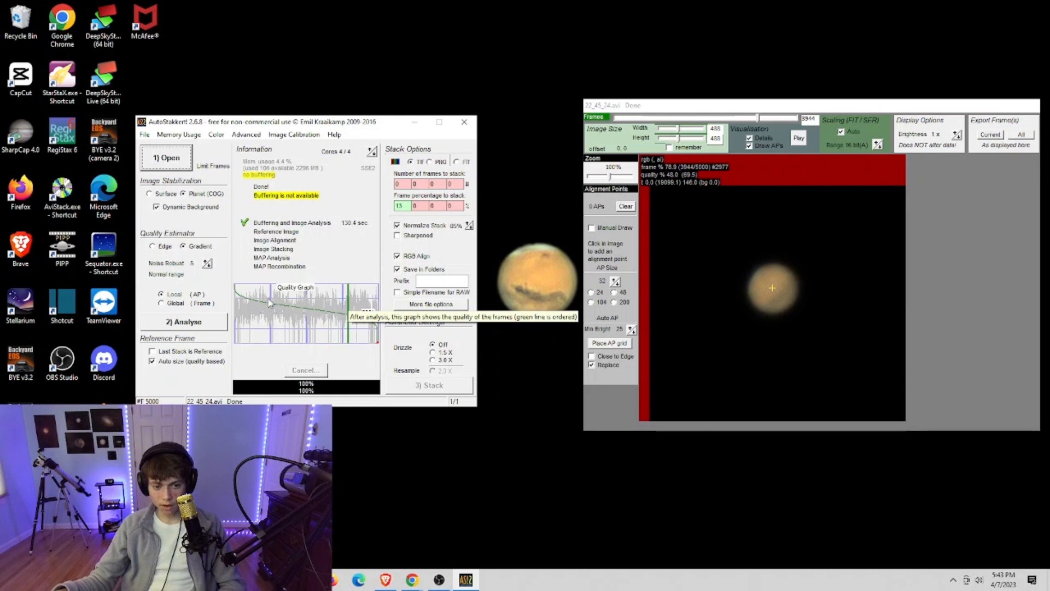
pyautogui.click(268, 300)
pyautogui.click(341, 314)
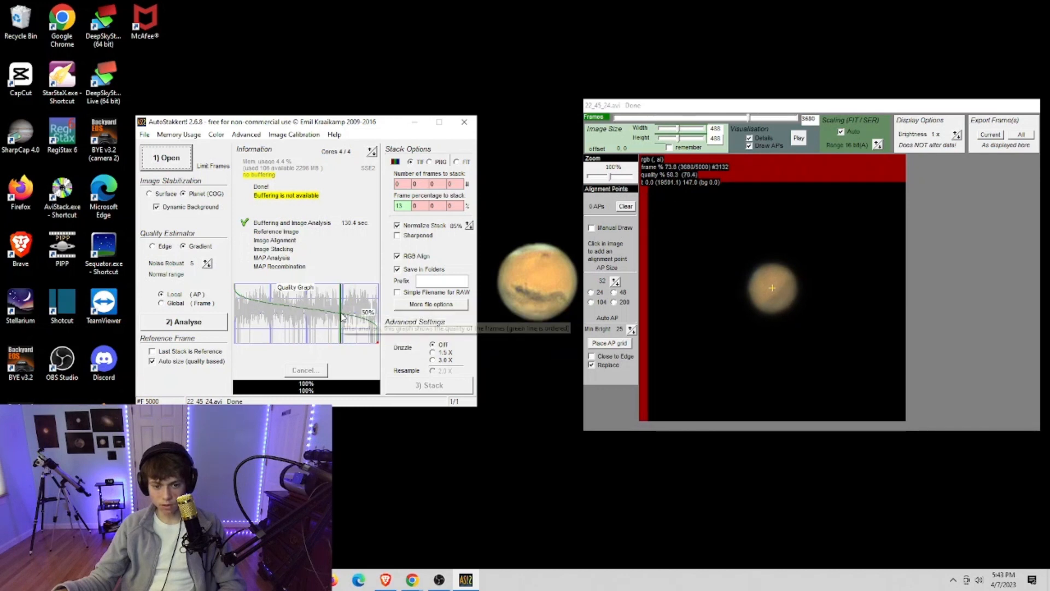
pyautogui.moveTo(341, 314)
pyautogui.mouseDown()
pyautogui.moveTo(353, 313)
pyautogui.moveTo(257, 315)
pyautogui.mouseUp()
# - Set the percentage of frames to stack to 20
pyautogui.doubleClick(403, 206)
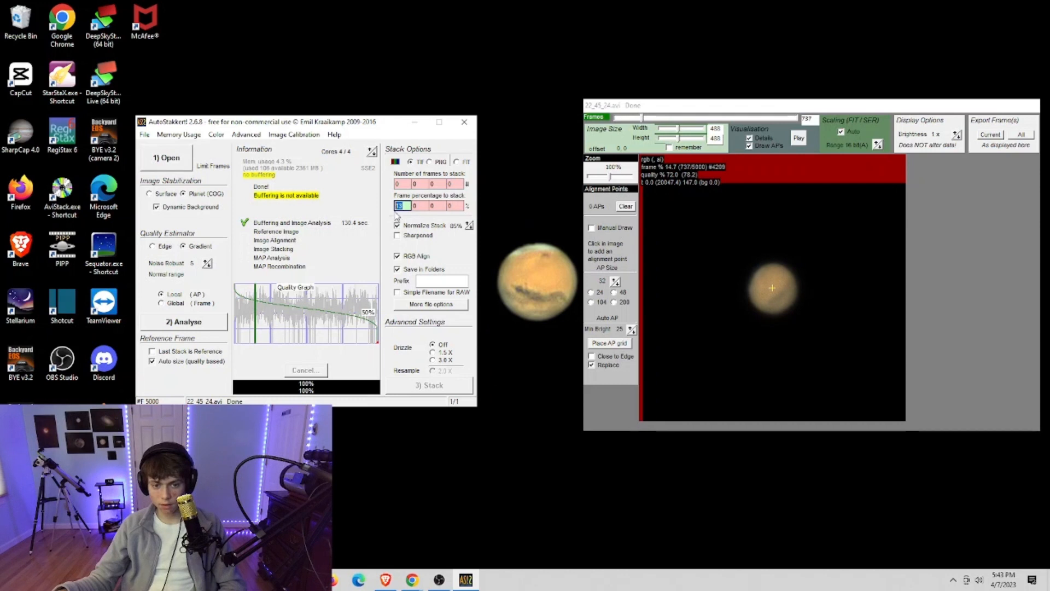
pyautogui.press('BackSpace')
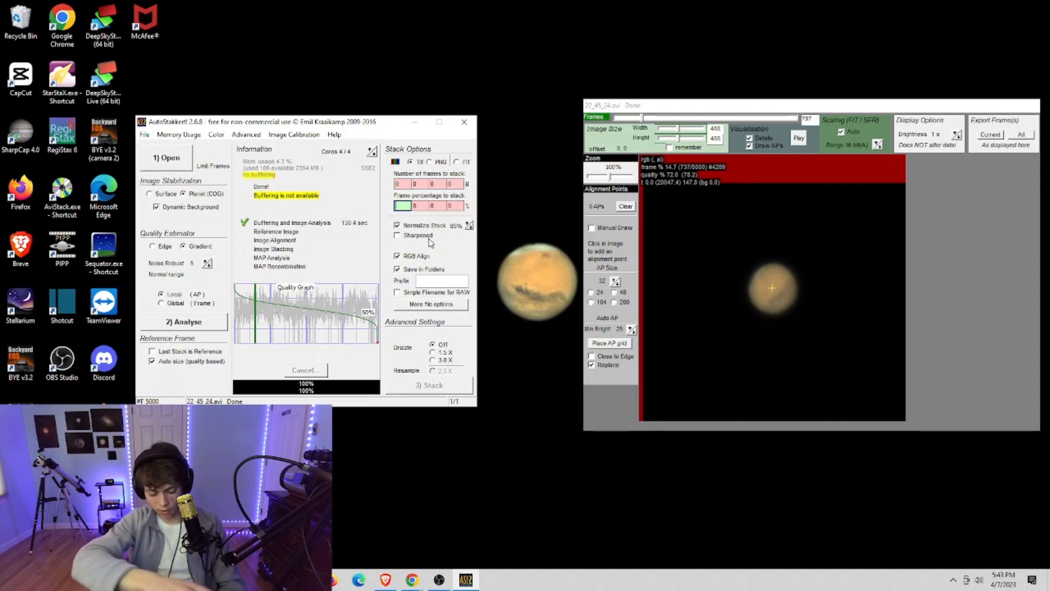
pyautogui.write('20')
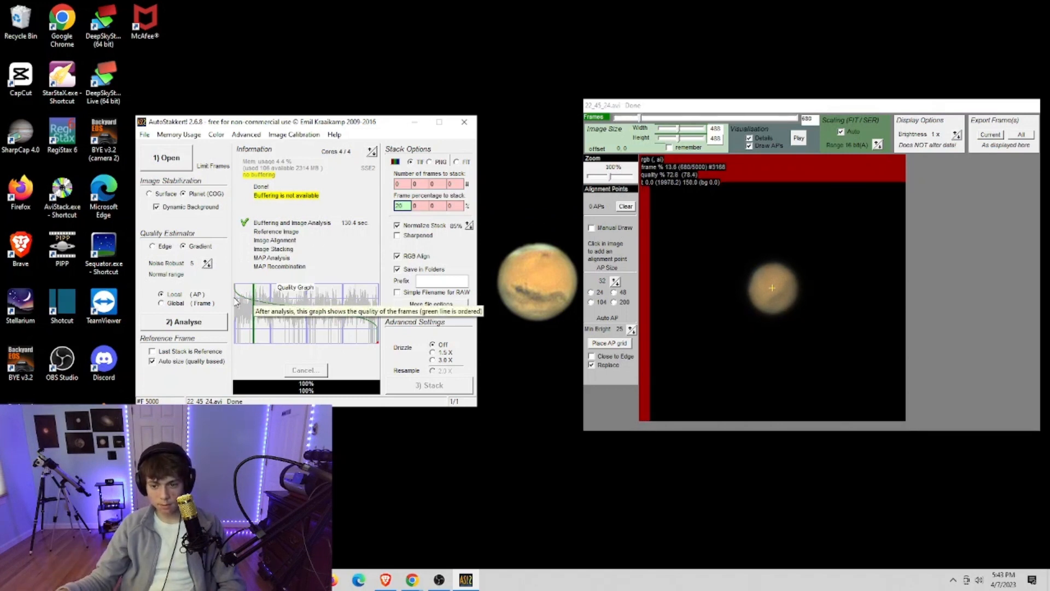
# - Try automatic alignment point grids on the planet with AP sizes 24 and 48
pyautogui.click(666, 216)
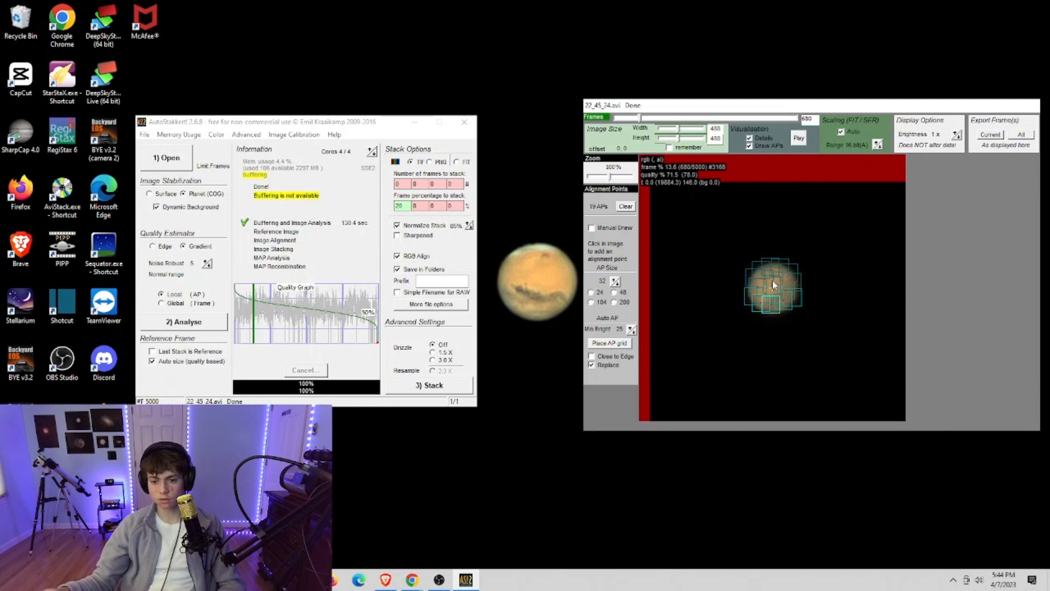
pyautogui.click(591, 292)
pyautogui.click(600, 345)
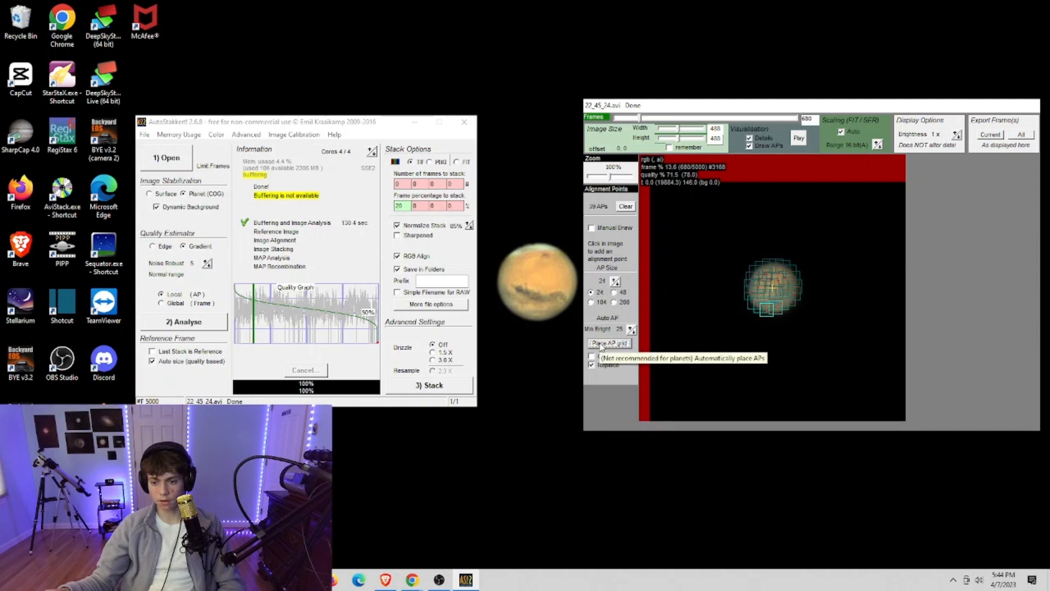
pyautogui.click(613, 292)
pyautogui.click(609, 343)
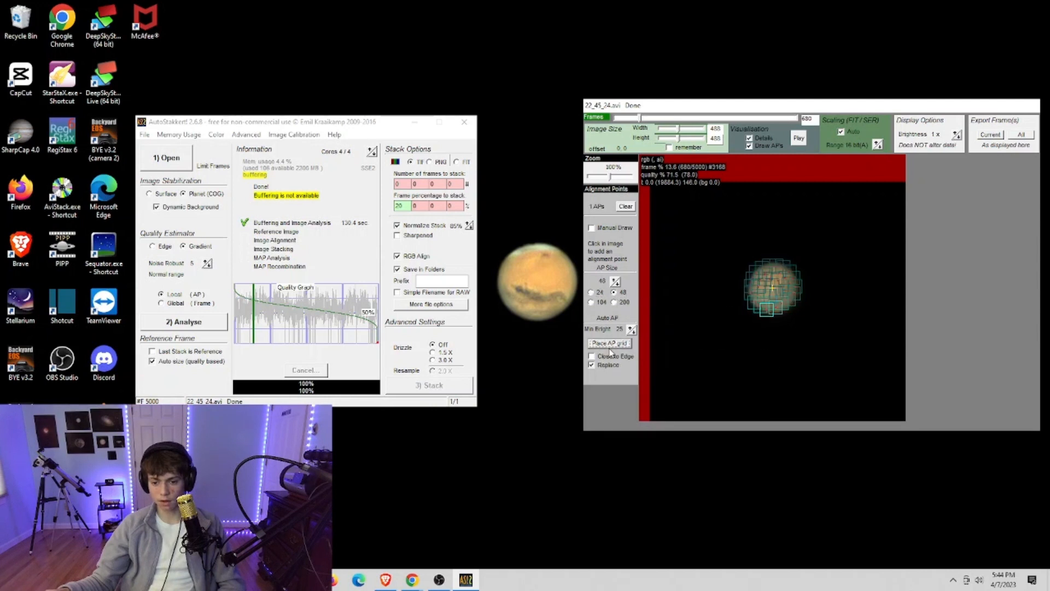
# - Set the alignment point size to 32 and place an automatic alignment point grid over the planet
pyautogui.click(614, 280)
pyautogui.click(615, 283)
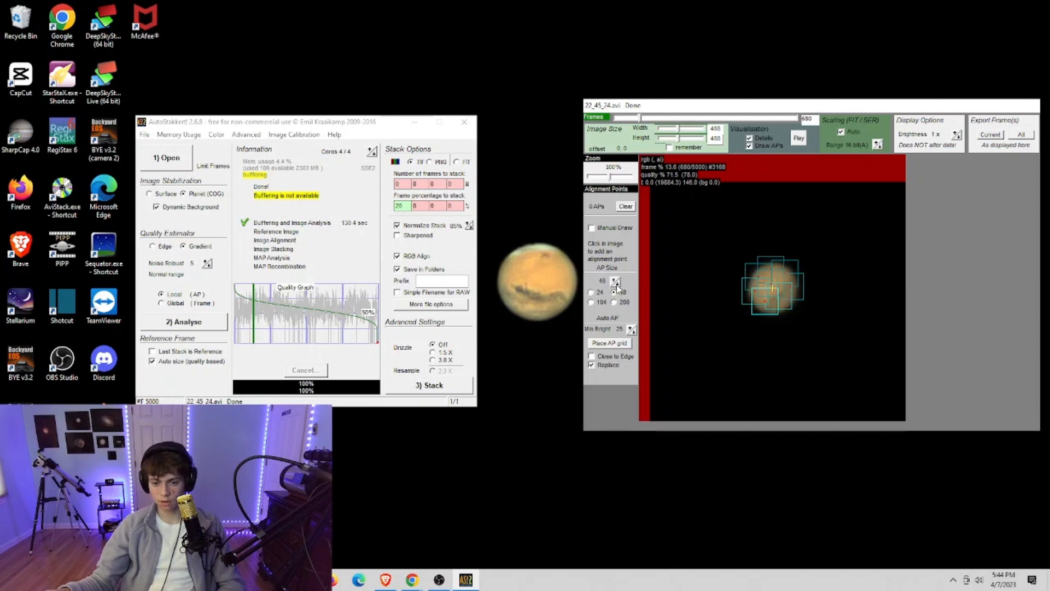
pyautogui.click(615, 283)
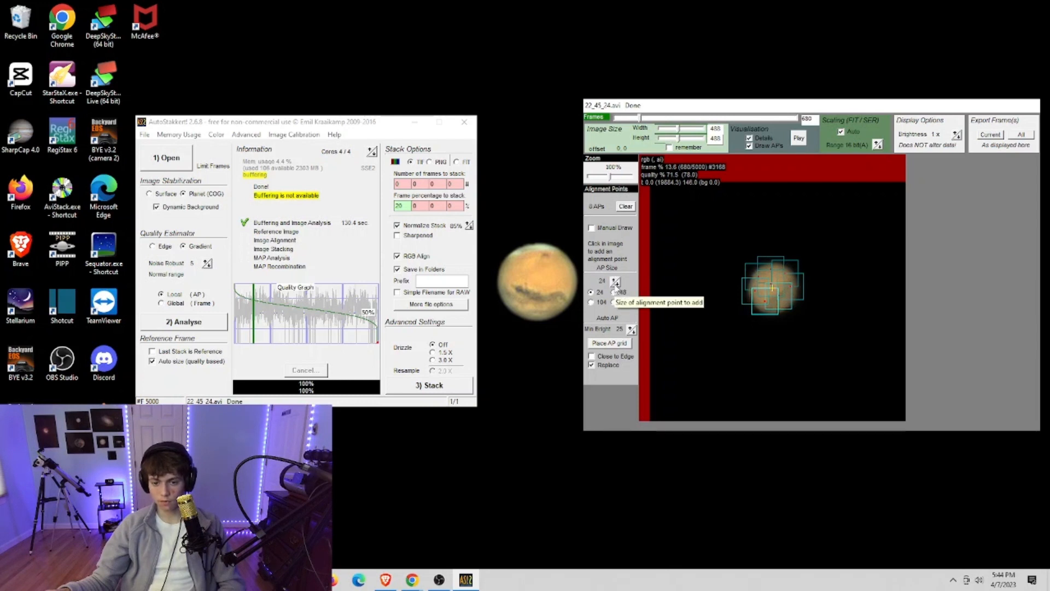
pyautogui.click(607, 343)
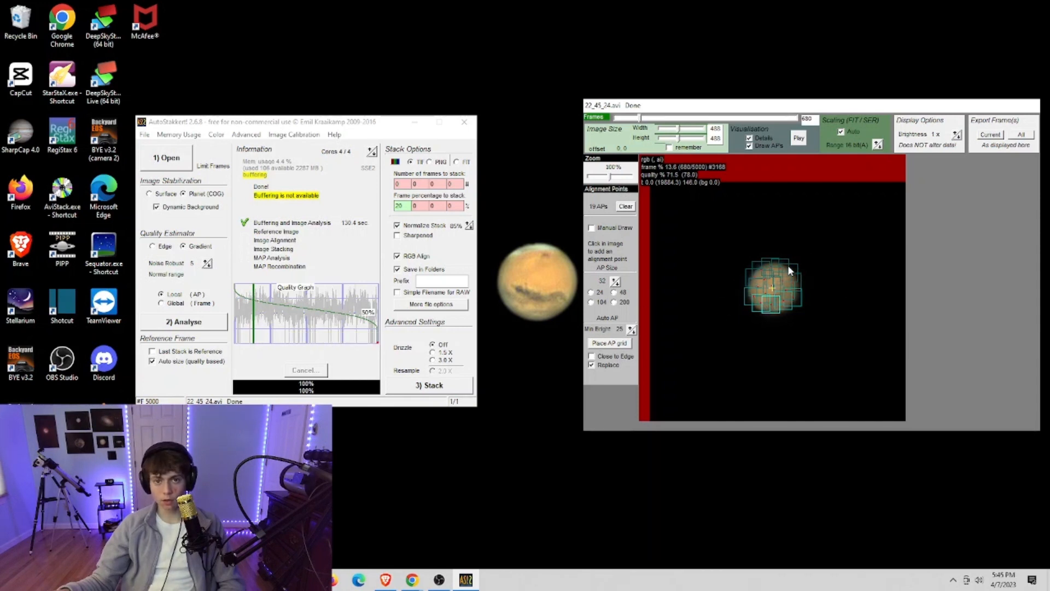
# - Stack the selected percentage of frames and shift the main window aside while it processes
pyautogui.click(449, 386)
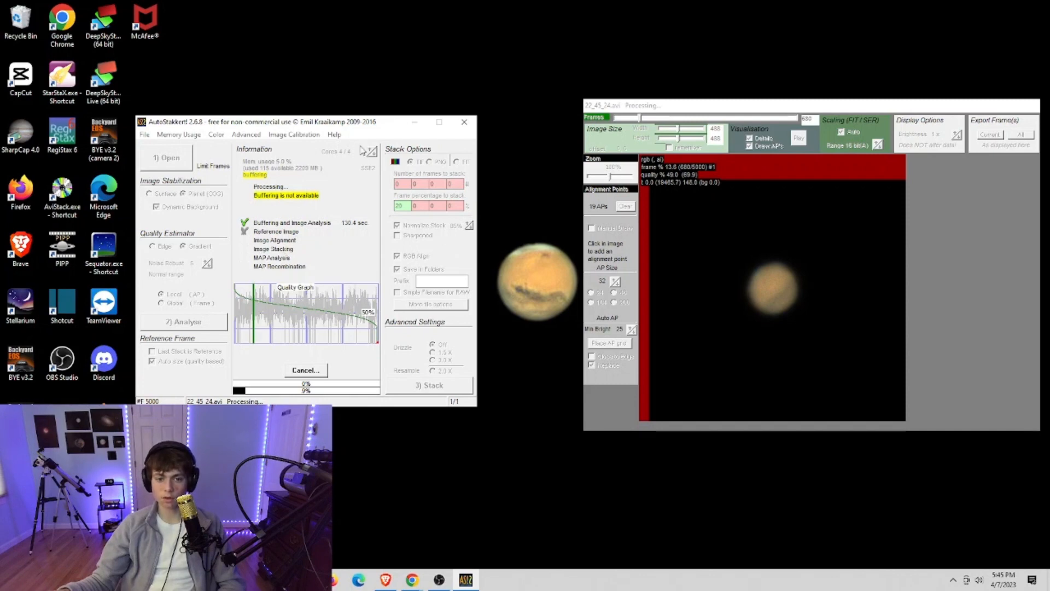
pyautogui.moveTo(292, 126); pyautogui.dragTo(404, 131)
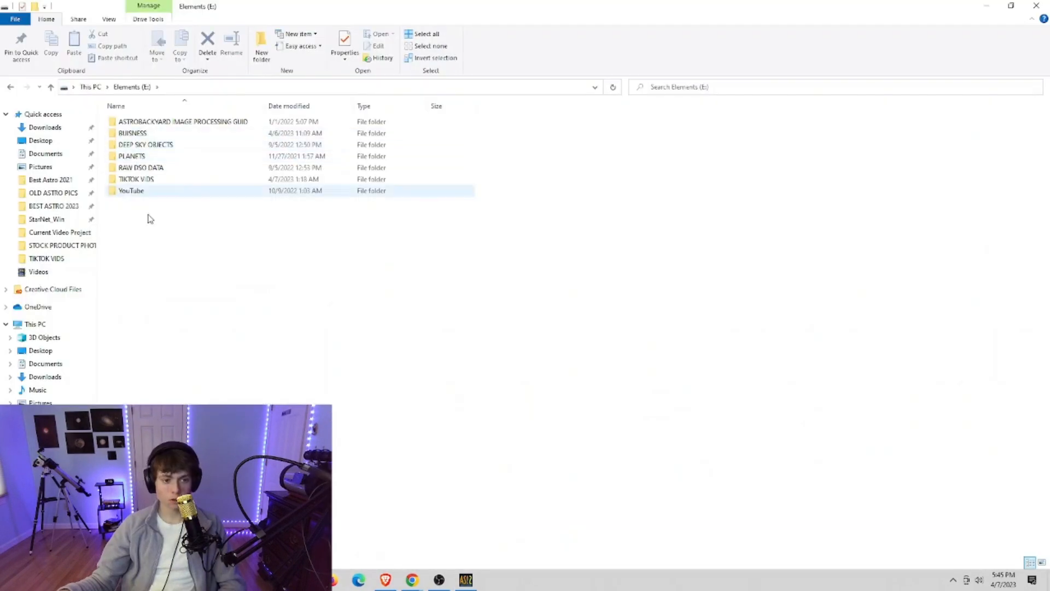
# - Browse the external drive to PLANETS > MARS > MARS 2022 > STACKED FILES and select 22_45_24_g5_ap19.tif
pyautogui.click(135, 159)
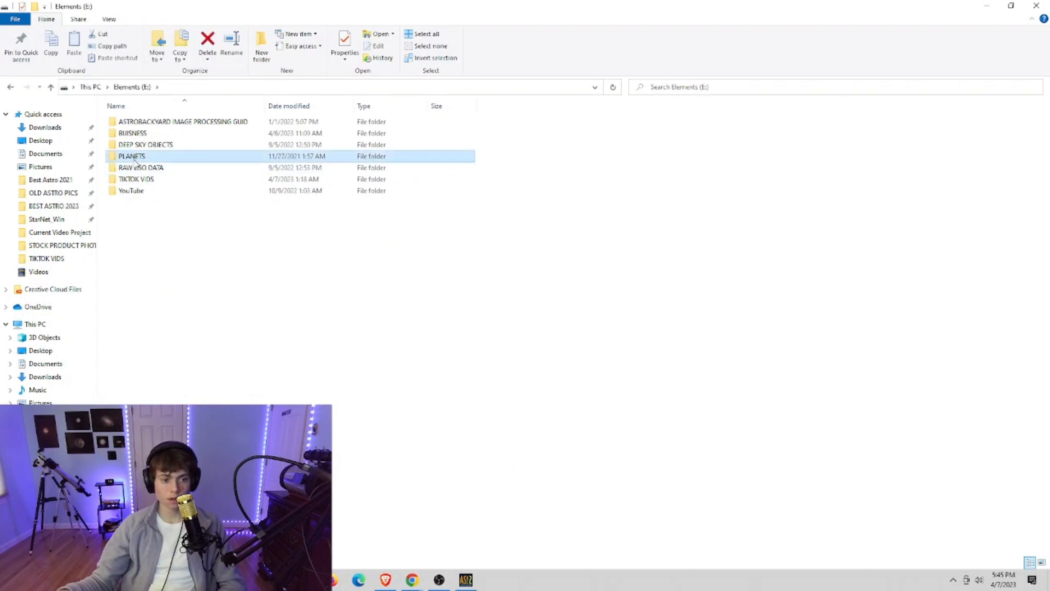
pyautogui.doubleClick(134, 160)
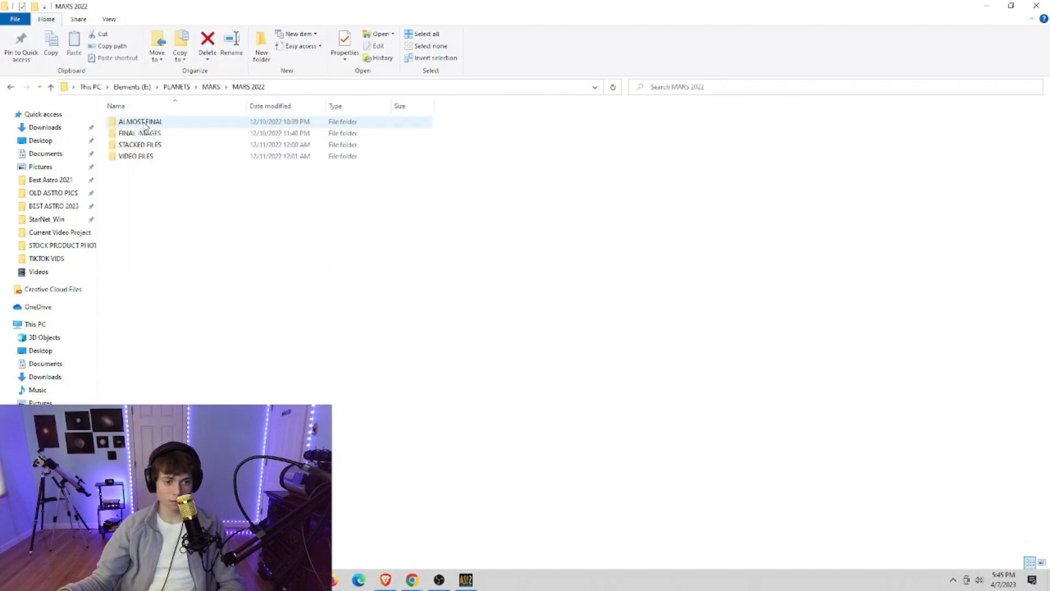
pyautogui.doubleClick(145, 145)
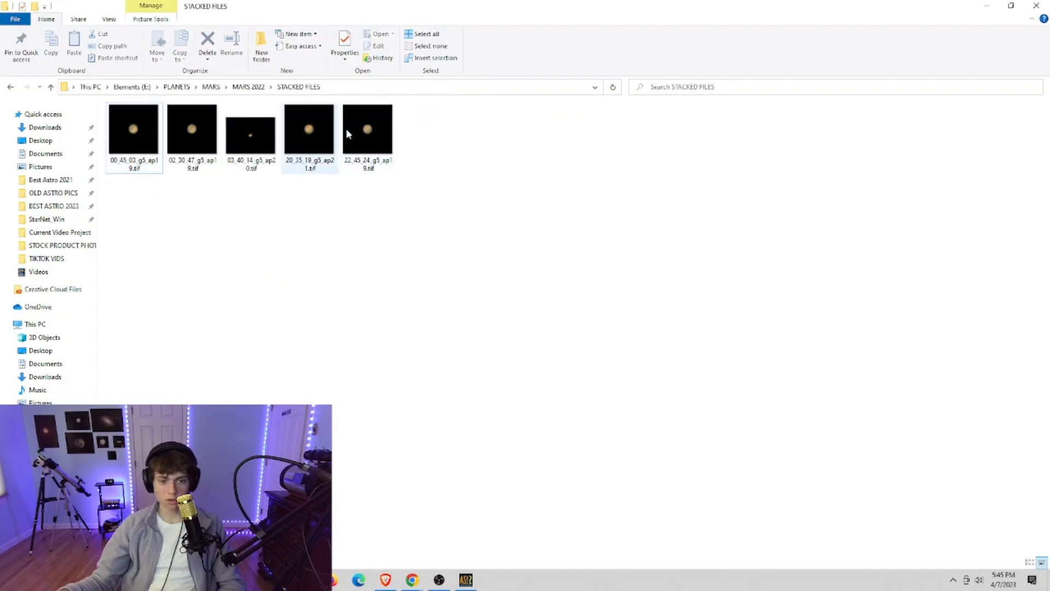
pyautogui.click(364, 128)
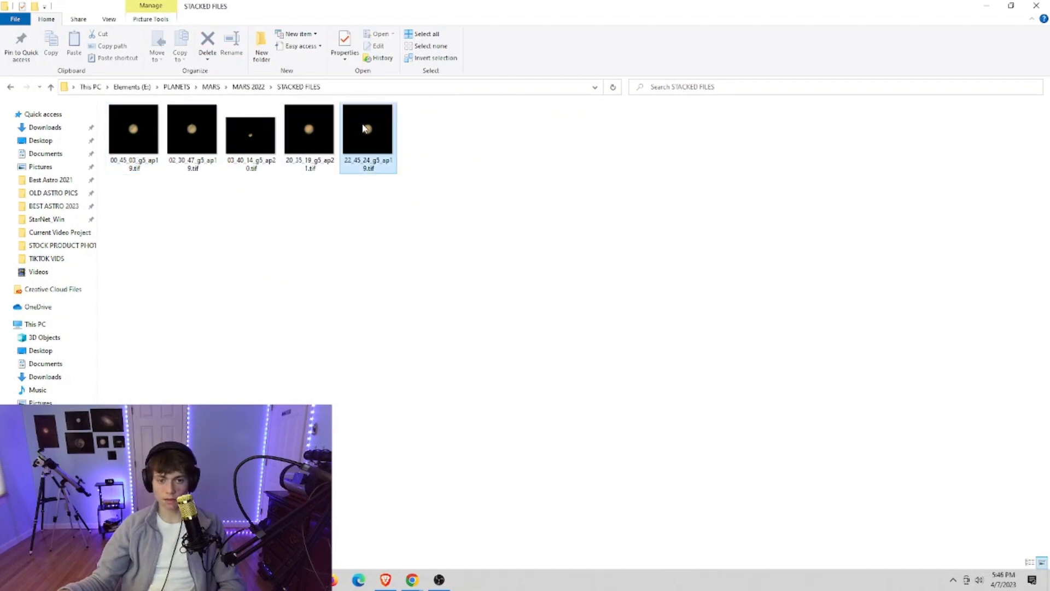
# - Launch RegiStax 6, load 22_45_24_g5_ap19.tif from the STACKED FILES folder and accept stretching the intensity levels
pyautogui.click(1012, 5)
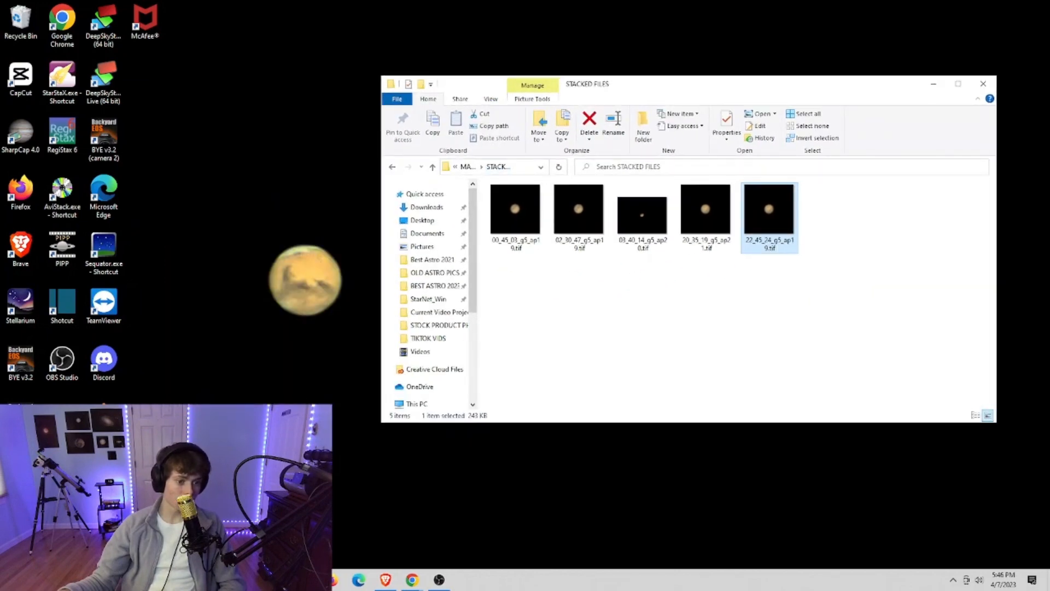
pyautogui.doubleClick(63, 138)
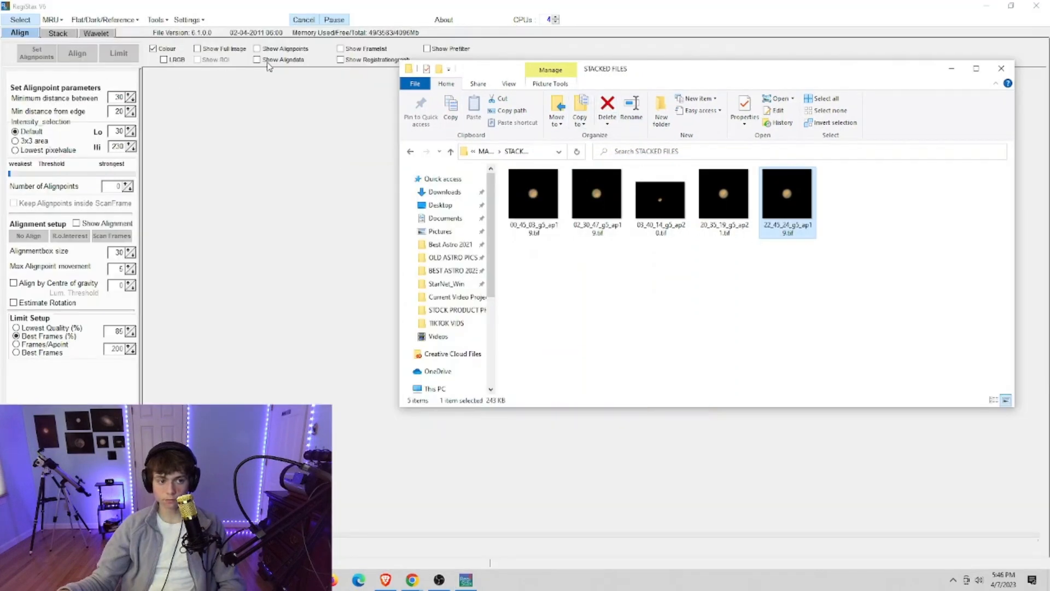
pyautogui.moveTo(786, 198); pyautogui.dragTo(289, 200)
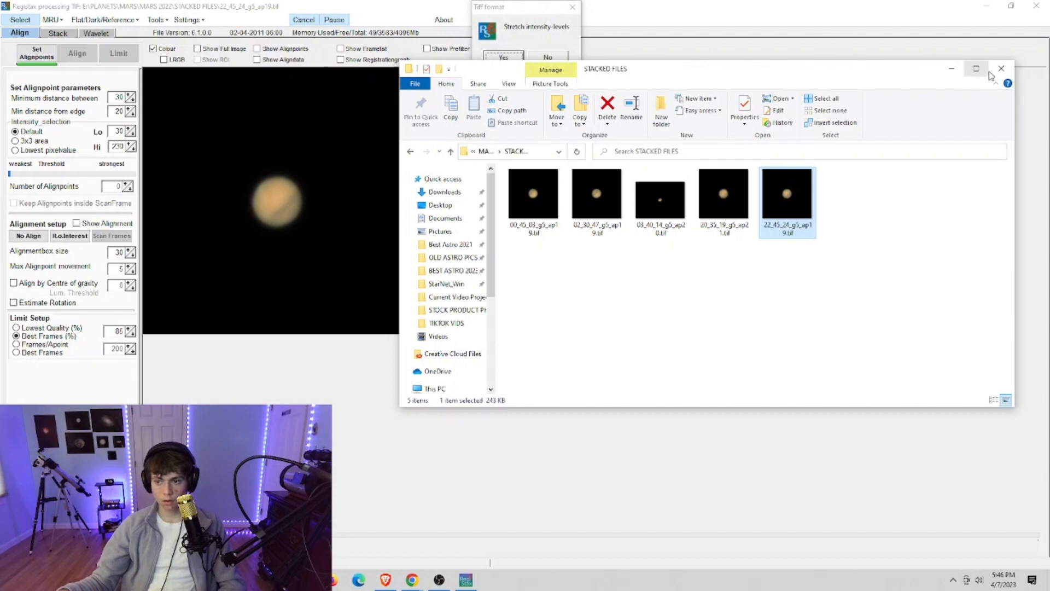
pyautogui.click(952, 68)
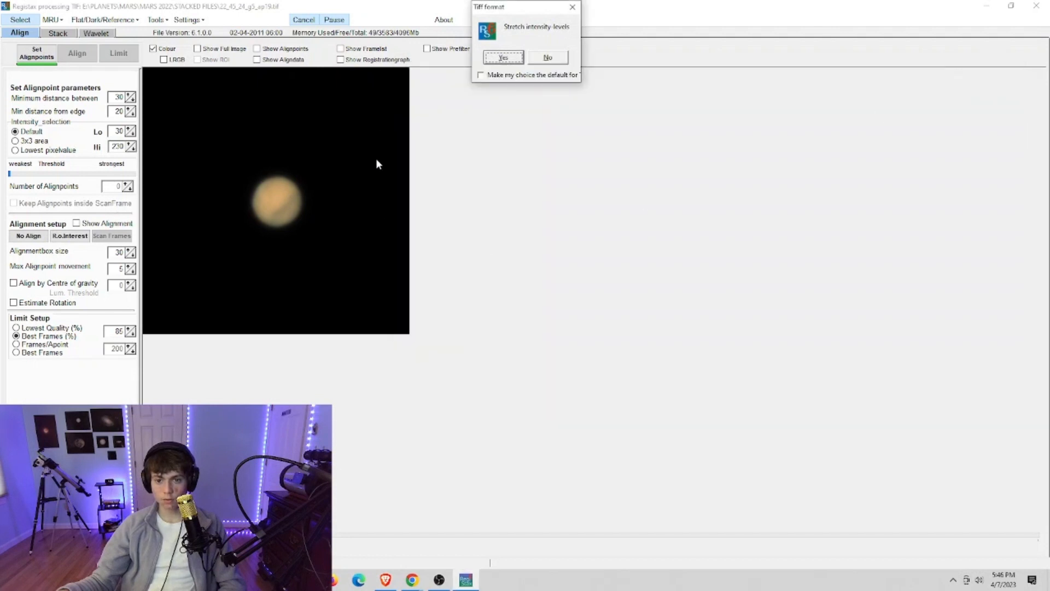
pyautogui.click(503, 58)
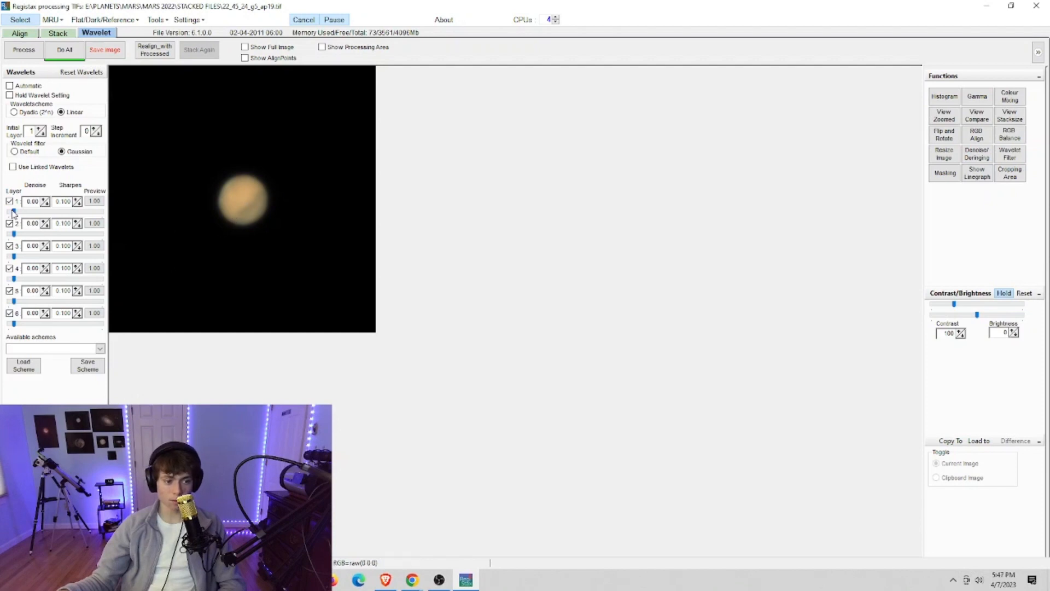
# - Raise wavelet layers 1, 2, 3 and 6 to 100 to sharpen the planet
pyautogui.moveTo(19, 214); pyautogui.dragTo(102, 212)
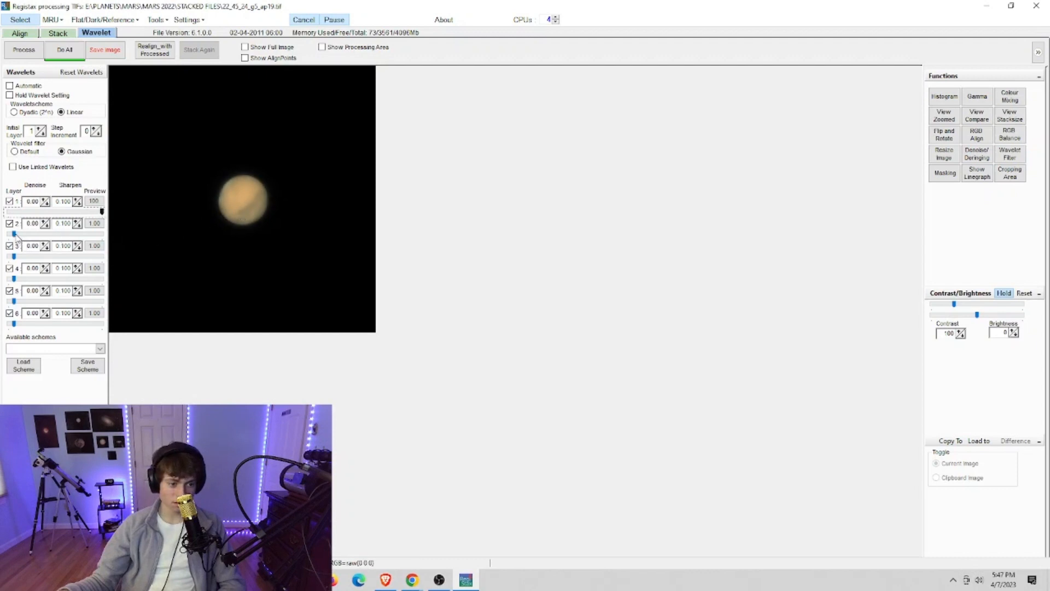
pyautogui.moveTo(14, 234); pyautogui.dragTo(102, 234)
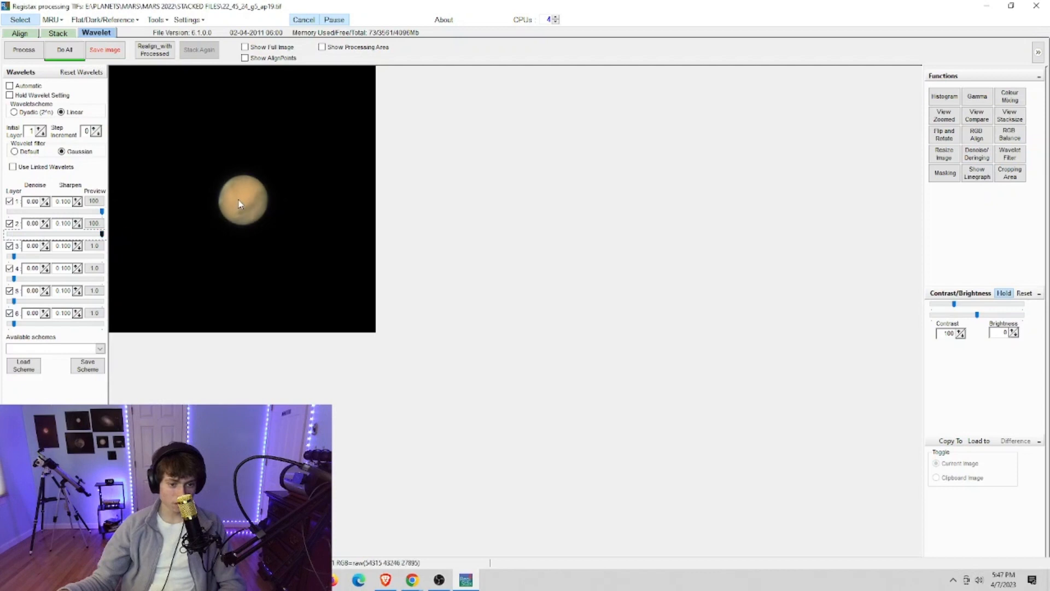
pyautogui.moveTo(15, 258); pyautogui.dragTo(111, 259)
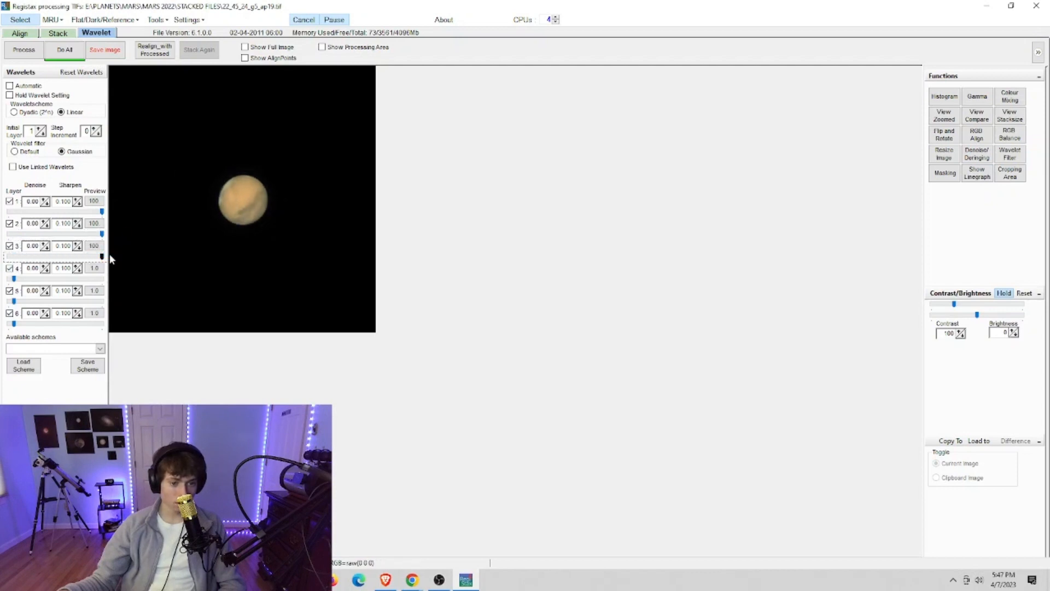
pyautogui.moveTo(14, 323); pyautogui.dragTo(120, 322)
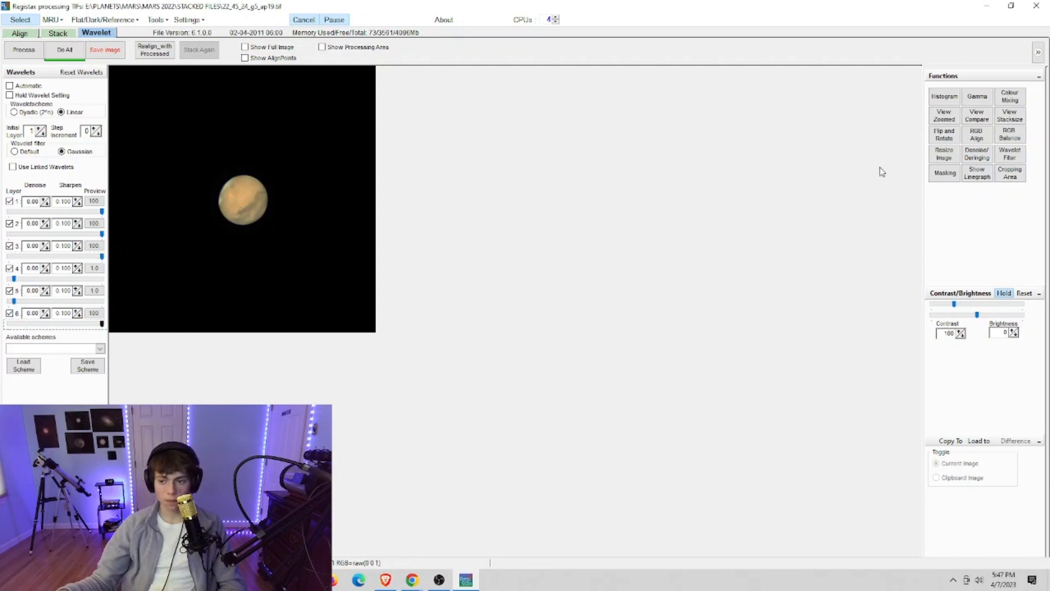
# - Try raising wavelet layers 4 and 5 to 100 with a zoomed view of the planet placed beside the image
pyautogui.click(944, 116)
pyautogui.moveTo(415, 91); pyautogui.dragTo(632, 182)
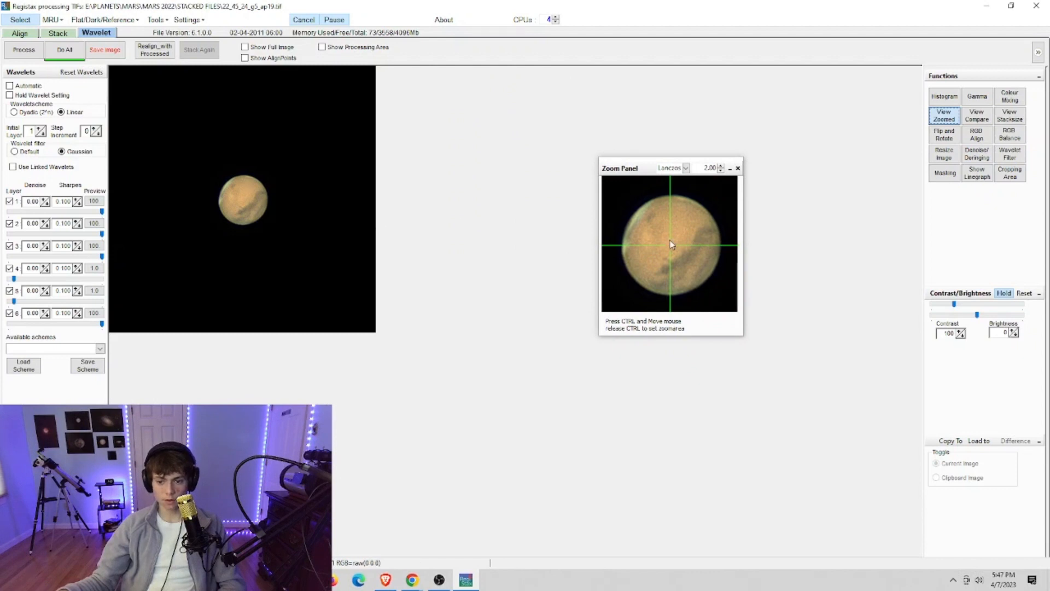
pyautogui.moveTo(17, 279); pyautogui.dragTo(129, 279)
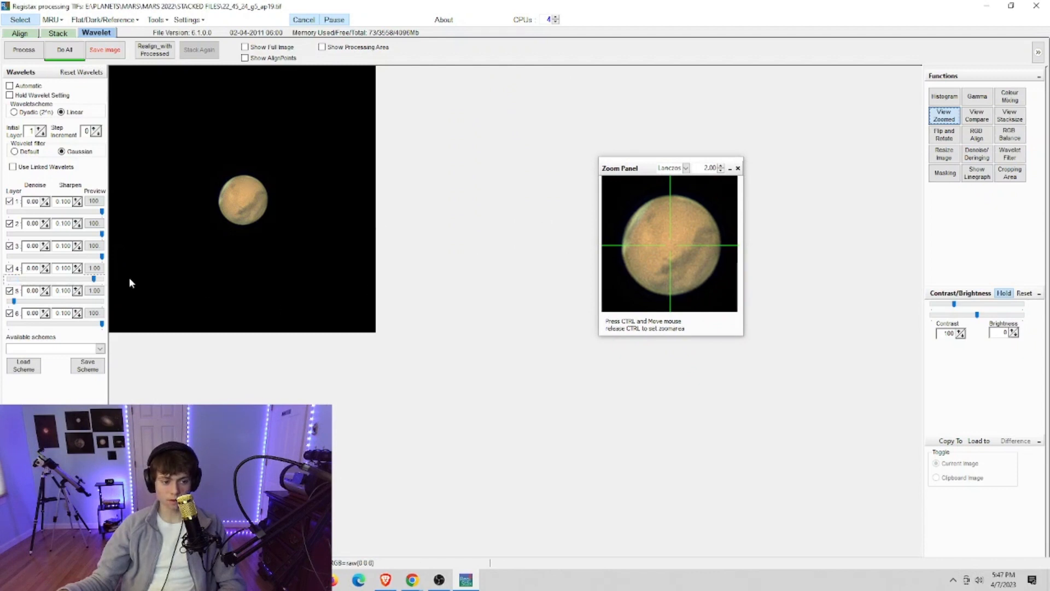
pyautogui.click(13, 302)
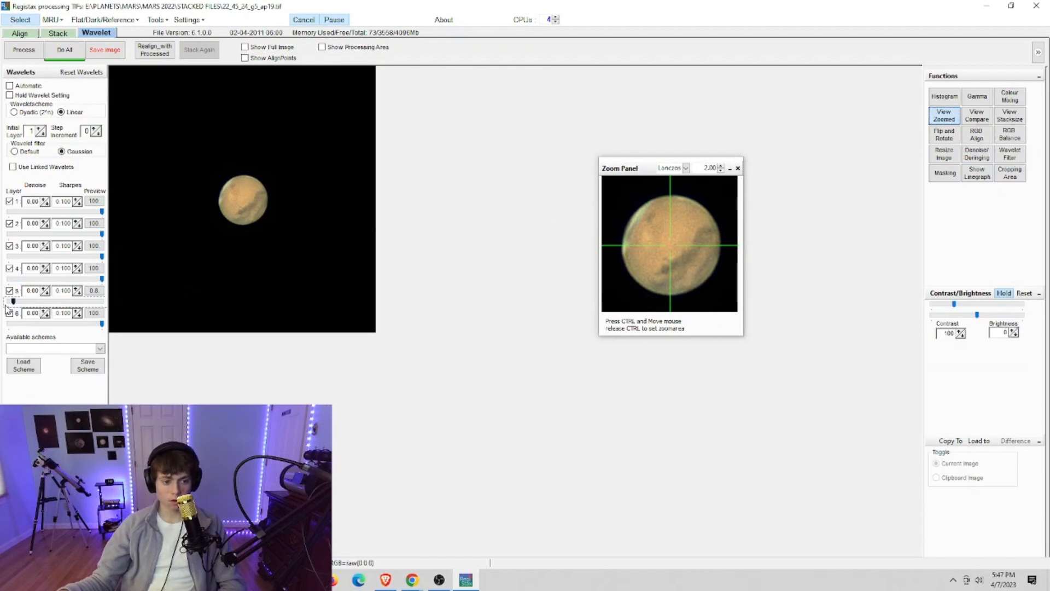
pyautogui.moveTo(13, 301); pyautogui.dragTo(129, 300)
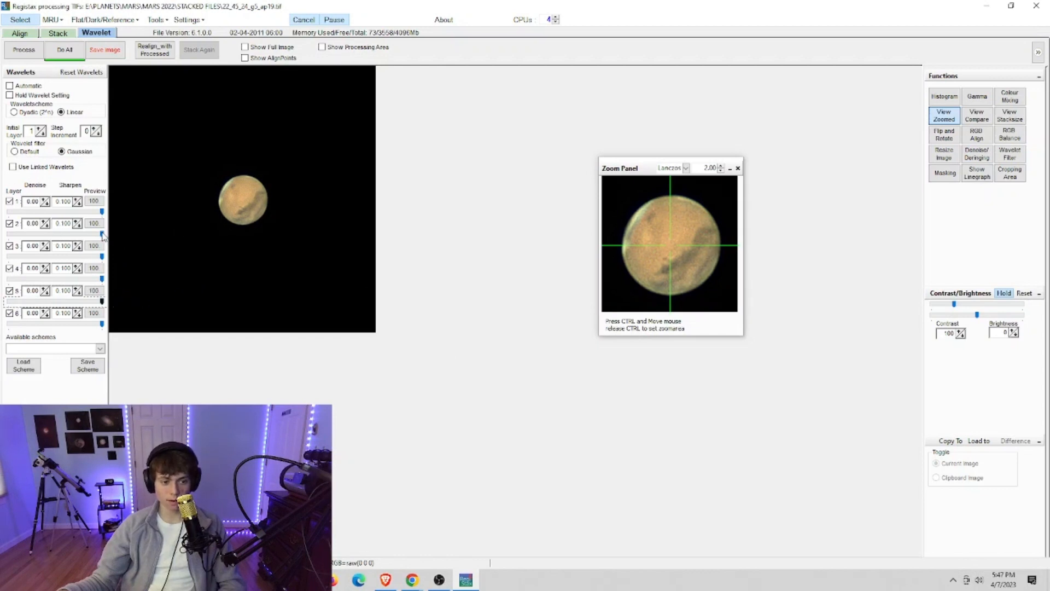
# - Reduce wavelet layers 2 through 6 to about 23.2, 10.4, 13.4, 71.1 and 93.8 respectively, and close the zoomed view
pyautogui.moveTo(102, 234); pyautogui.dragTo(34, 235)
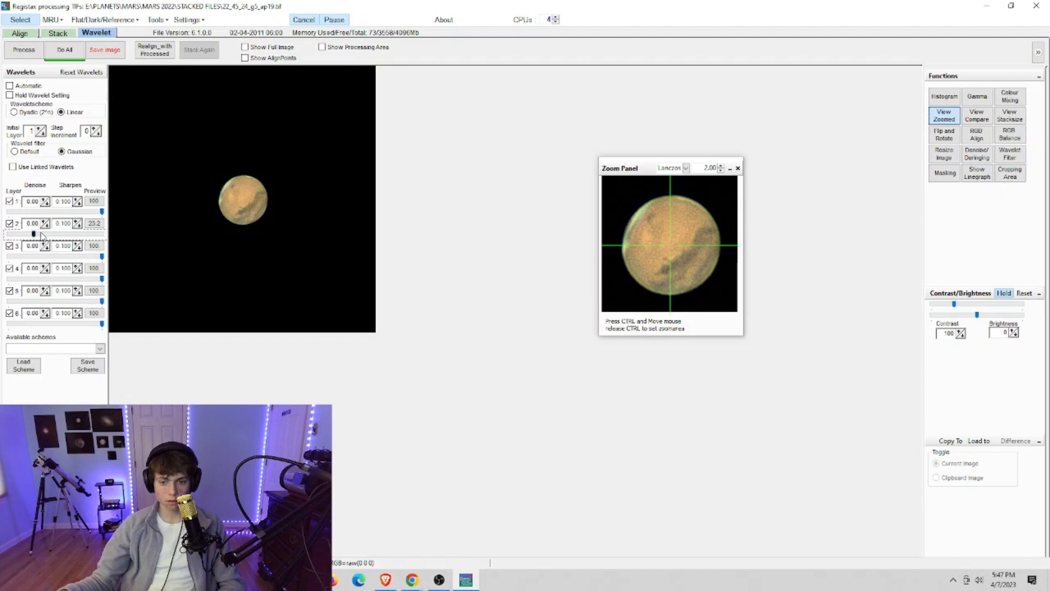
pyautogui.moveTo(102, 256); pyautogui.dragTo(22, 256)
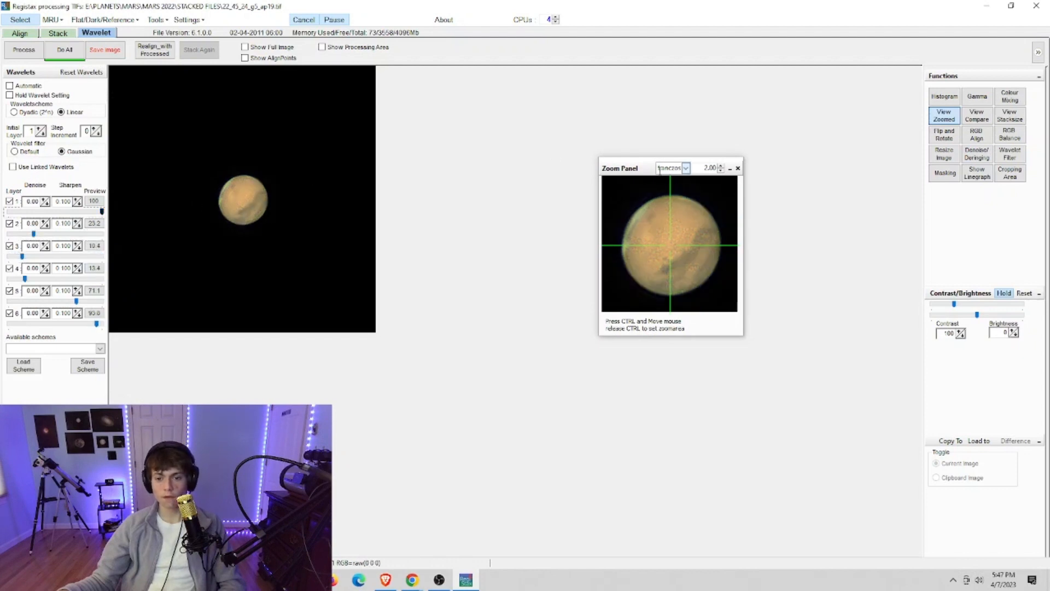
pyautogui.moveTo(634, 181); pyautogui.dragTo(477, 186)
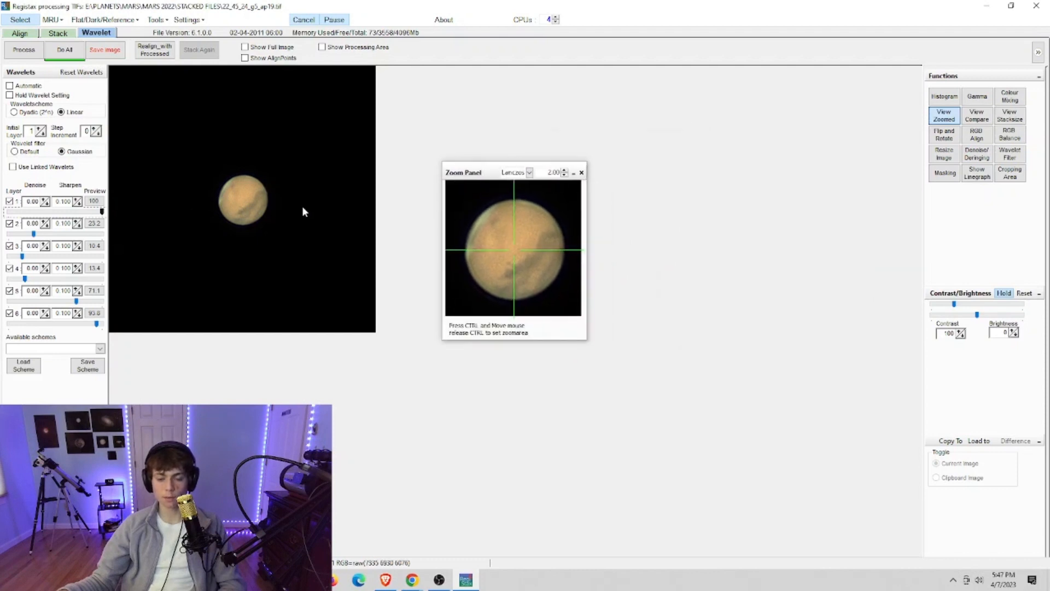
pyautogui.click(581, 173)
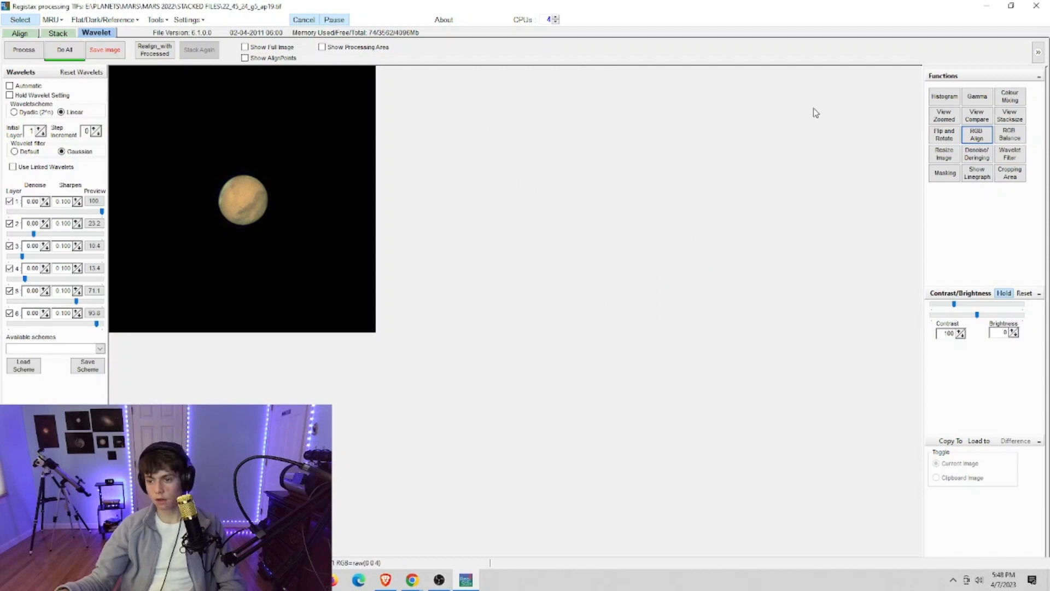
# - Enable layer 1 denoising at about 448 and turn on de-ringing while viewing the planet zoomed
pyautogui.click(977, 154)
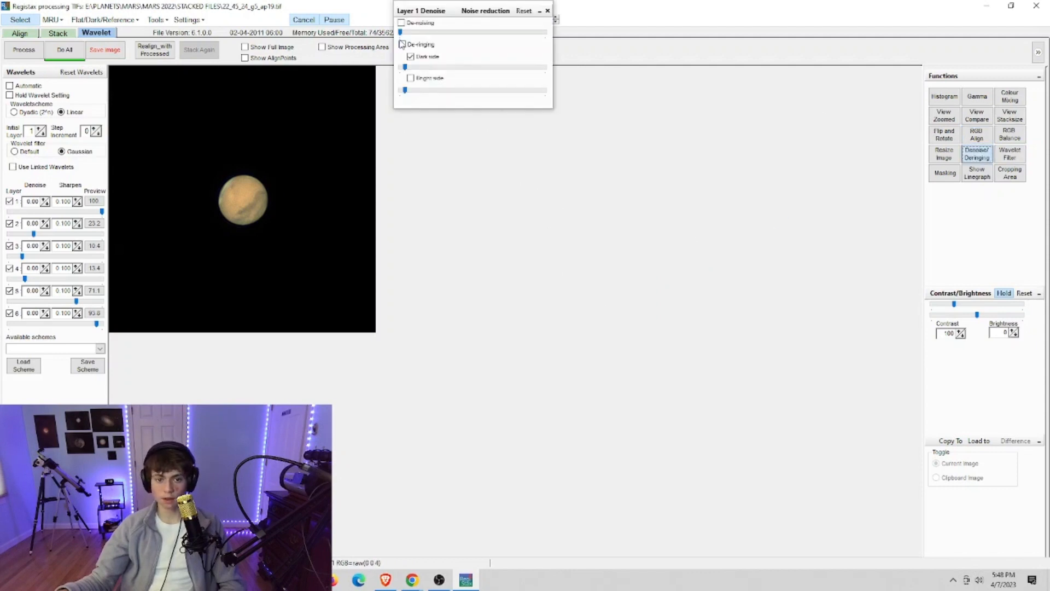
pyautogui.click(402, 23)
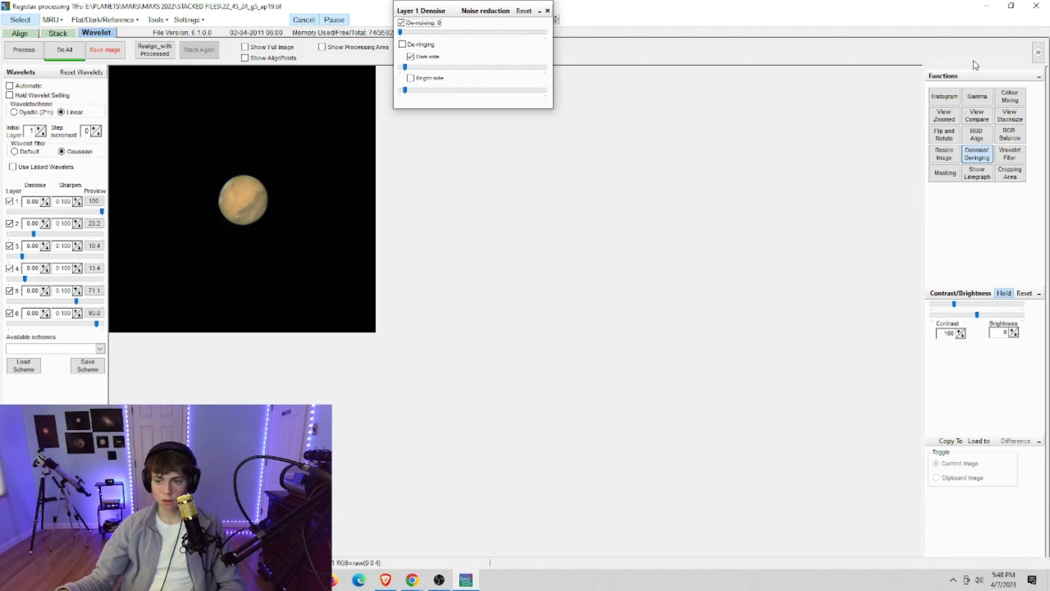
pyautogui.click(944, 115)
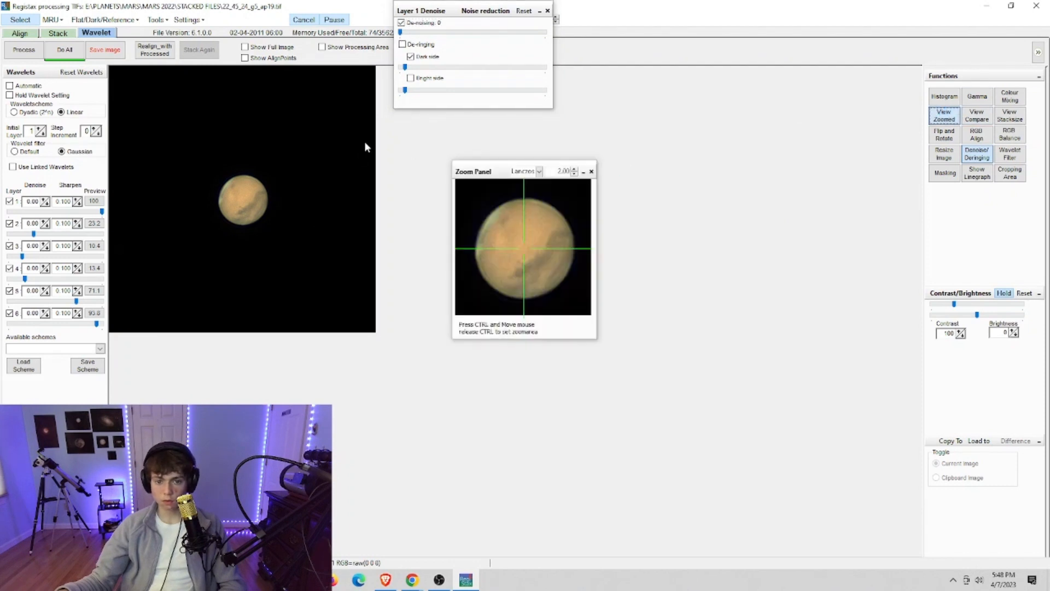
pyautogui.click(415, 34)
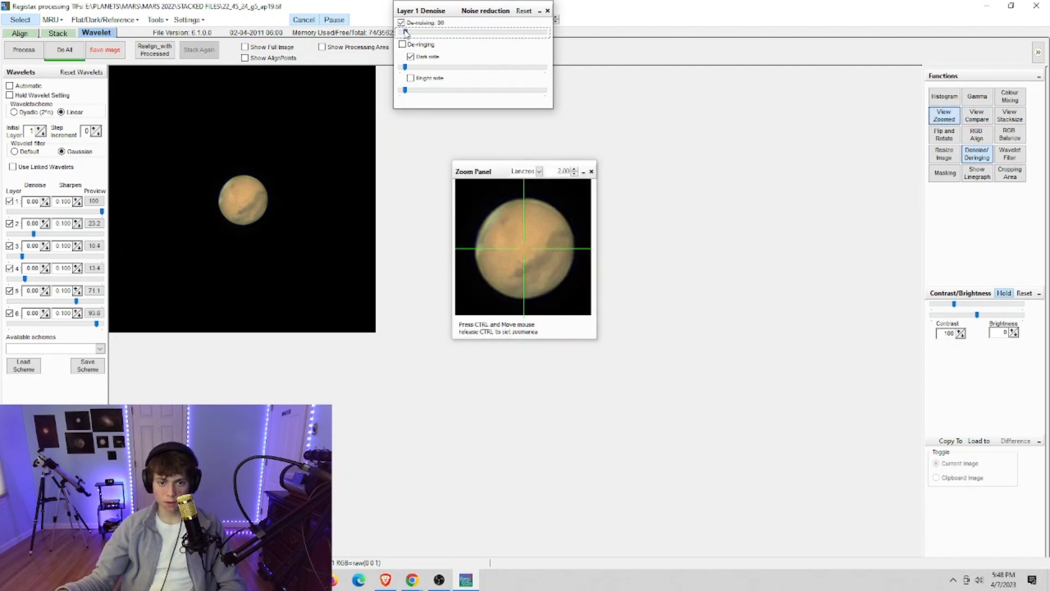
pyautogui.moveTo(435, 33); pyautogui.dragTo(473, 31)
pyautogui.click(402, 45)
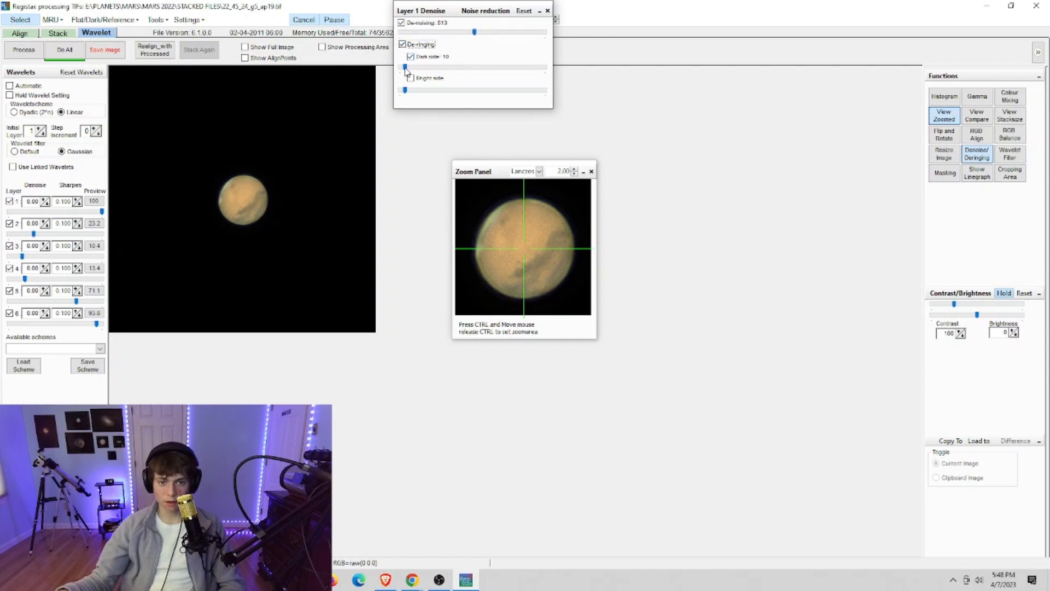
pyautogui.moveTo(475, 32); pyautogui.dragTo(460, 33)
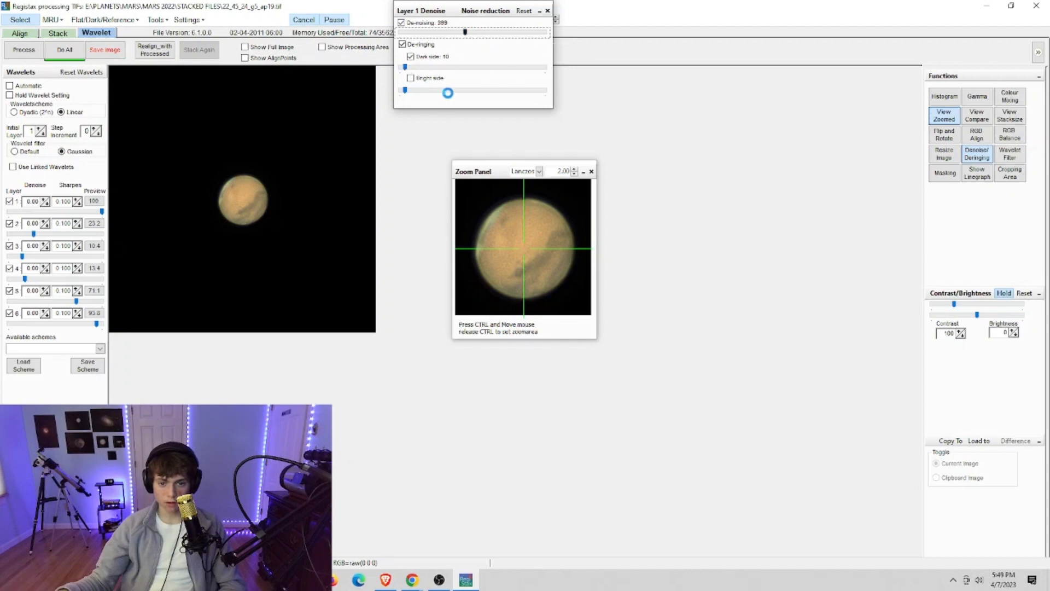
# - Set the de-ringing dark side to 0, enable the bright side at 6, and close the zoom and noise reduction windows
pyautogui.moveTo(405, 68); pyautogui.dragTo(436, 67)
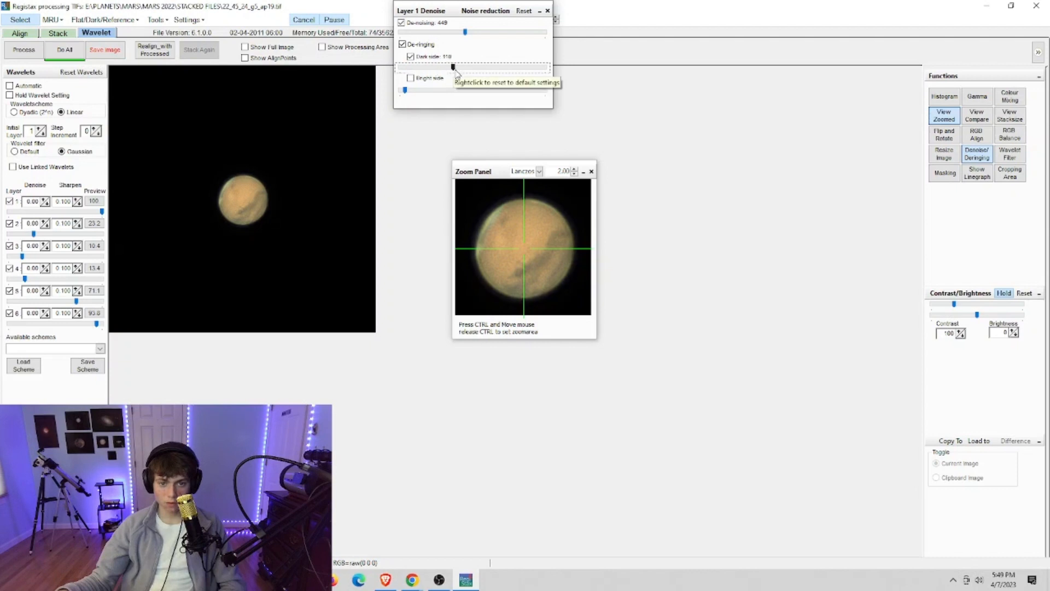
pyautogui.moveTo(453, 68); pyautogui.dragTo(406, 67)
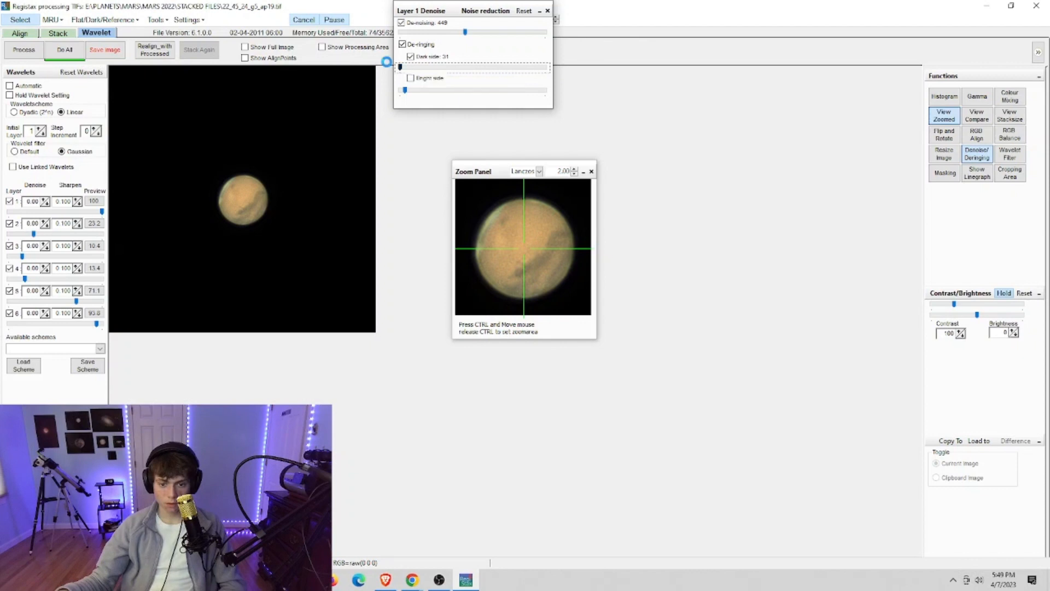
pyautogui.click(411, 78)
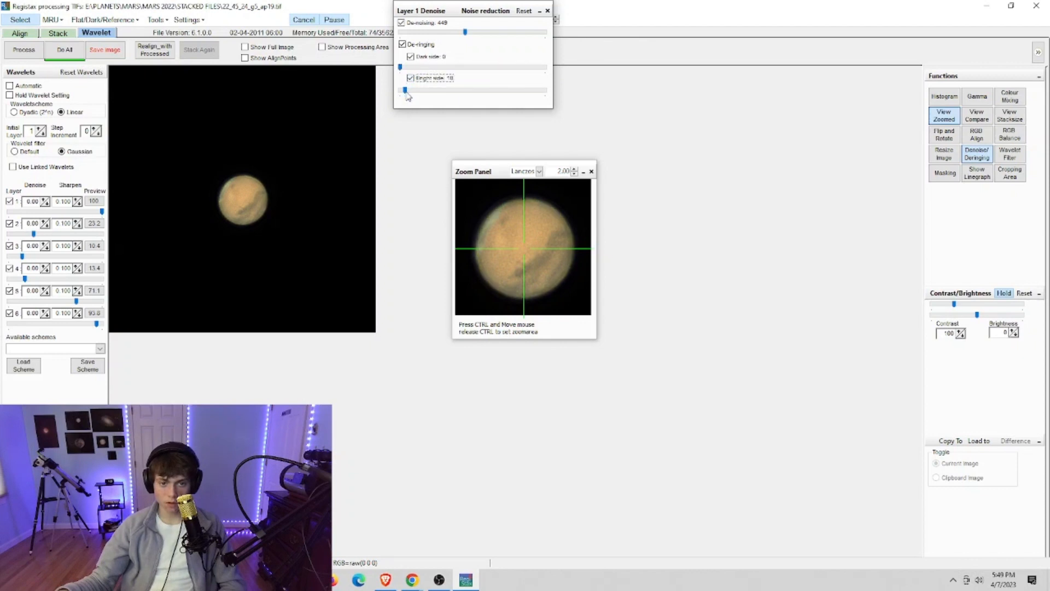
pyautogui.moveTo(405, 90)
pyautogui.mouseDown()
pyautogui.moveTo(517, 100)
pyautogui.moveTo(403, 90)
pyautogui.mouseUp()
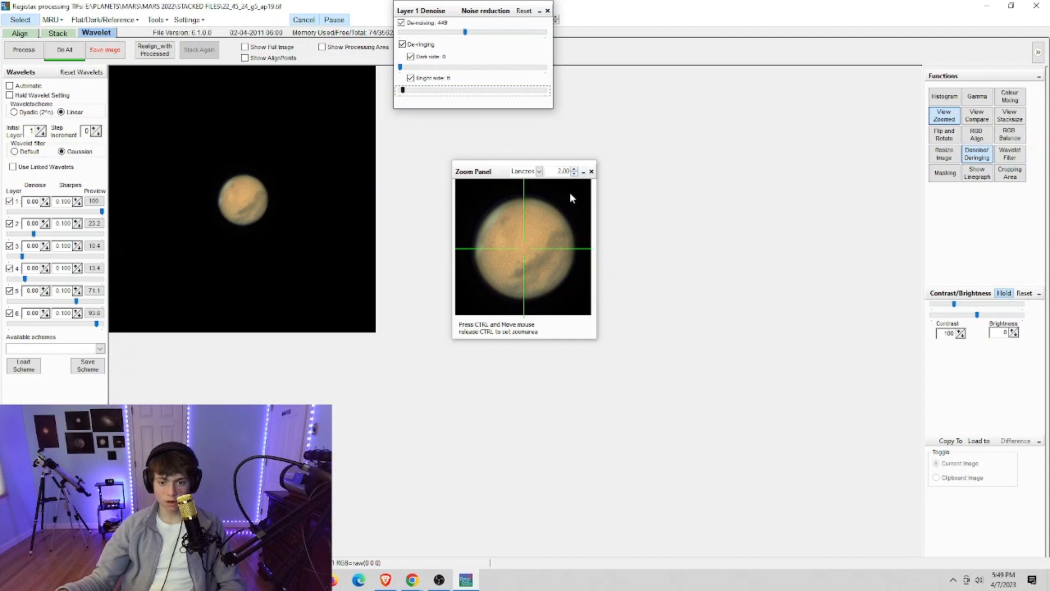
pyautogui.click(591, 171)
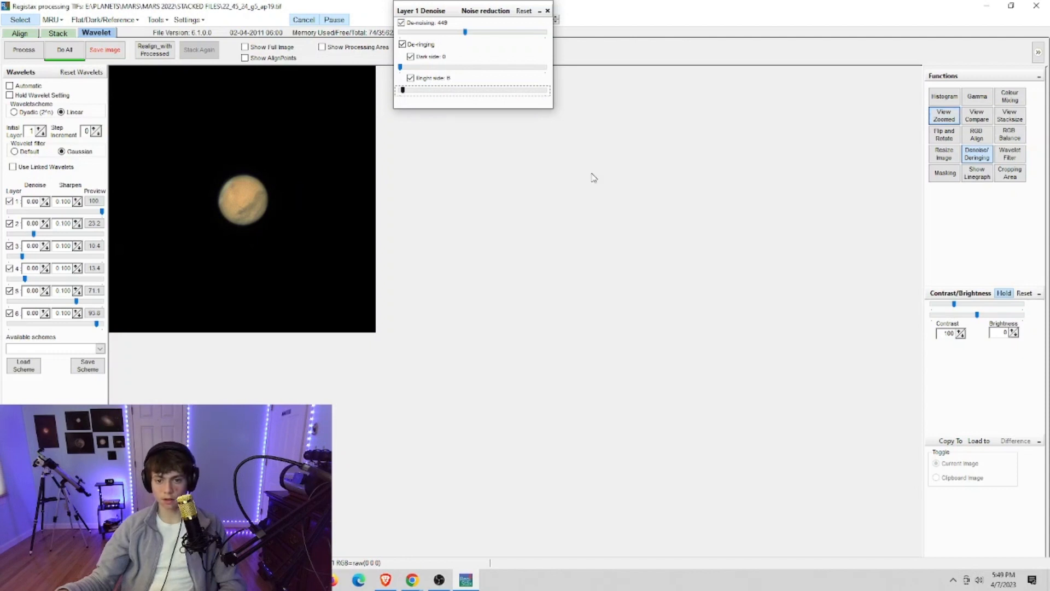
pyautogui.click(547, 10)
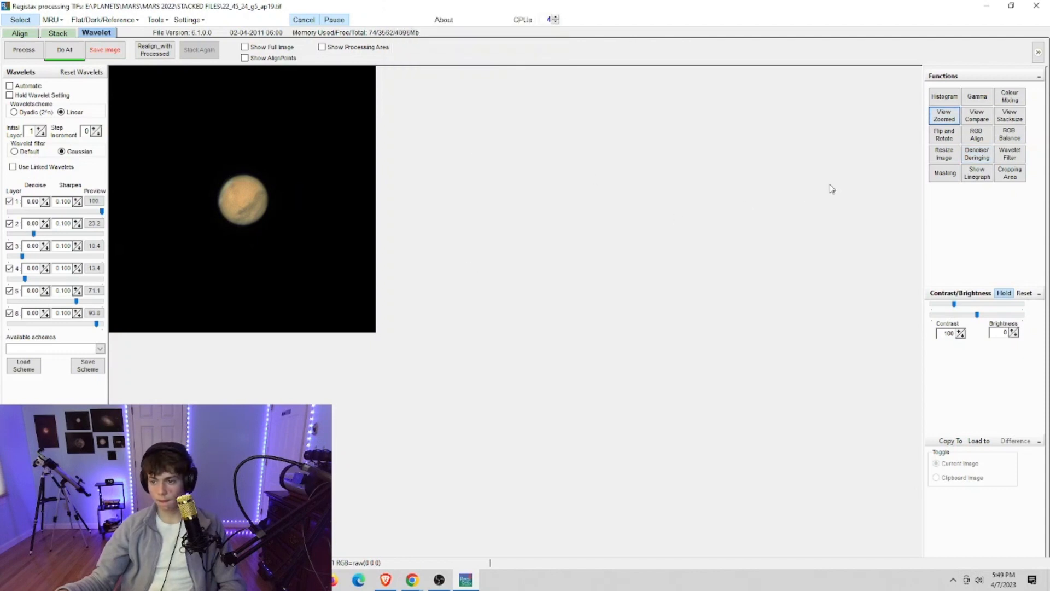
# - Automatically balance the image's red, green and blue channels with RGB Balance
pyautogui.click(1003, 135)
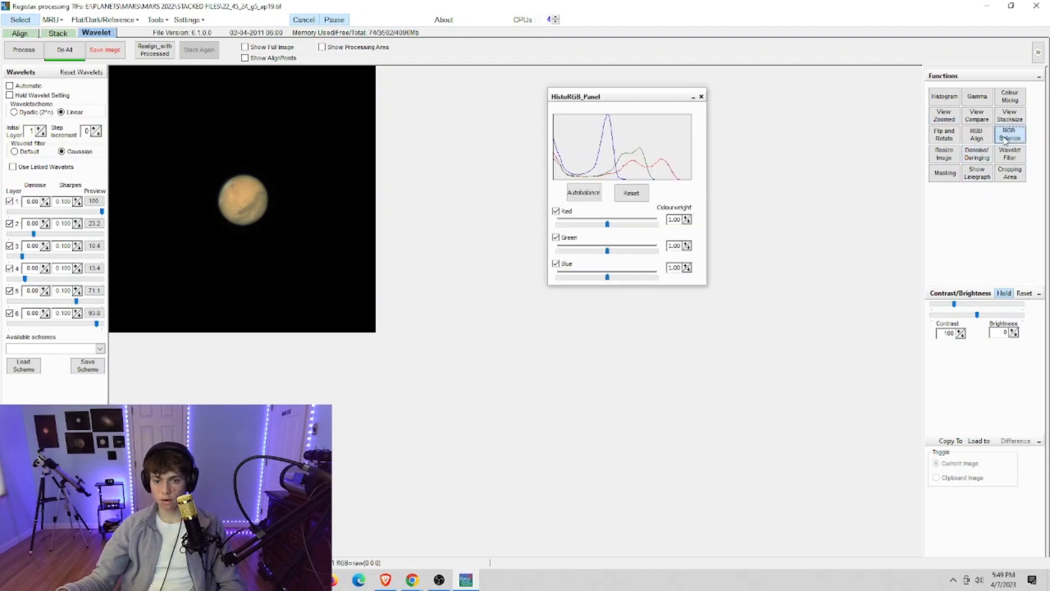
pyautogui.click(583, 192)
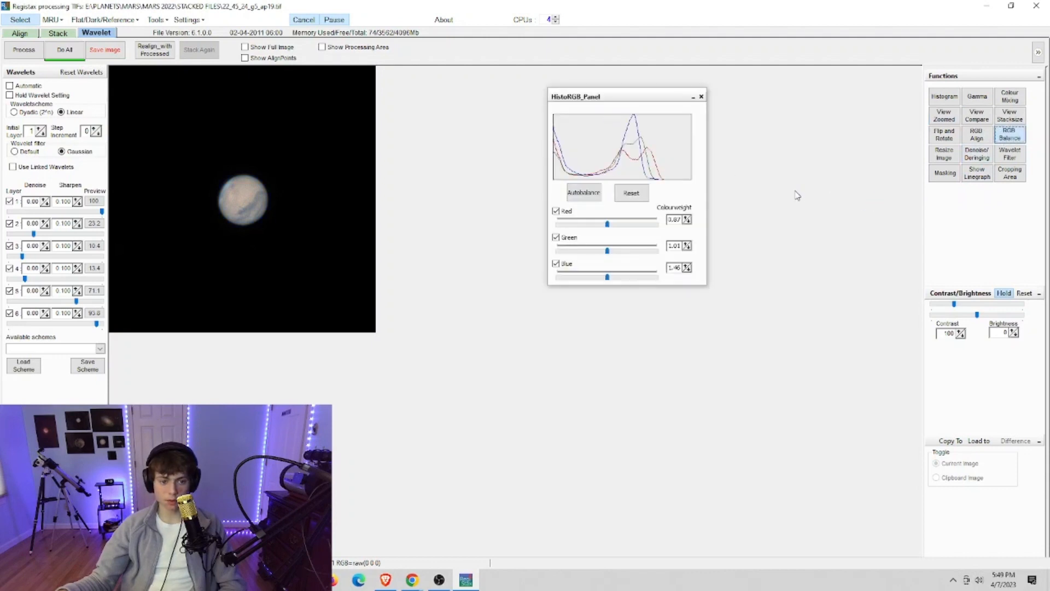
# - Compare the planet's colours in a zoomed view by resetting the RGB balance and then autobalancing the channels again
pyautogui.click(944, 115)
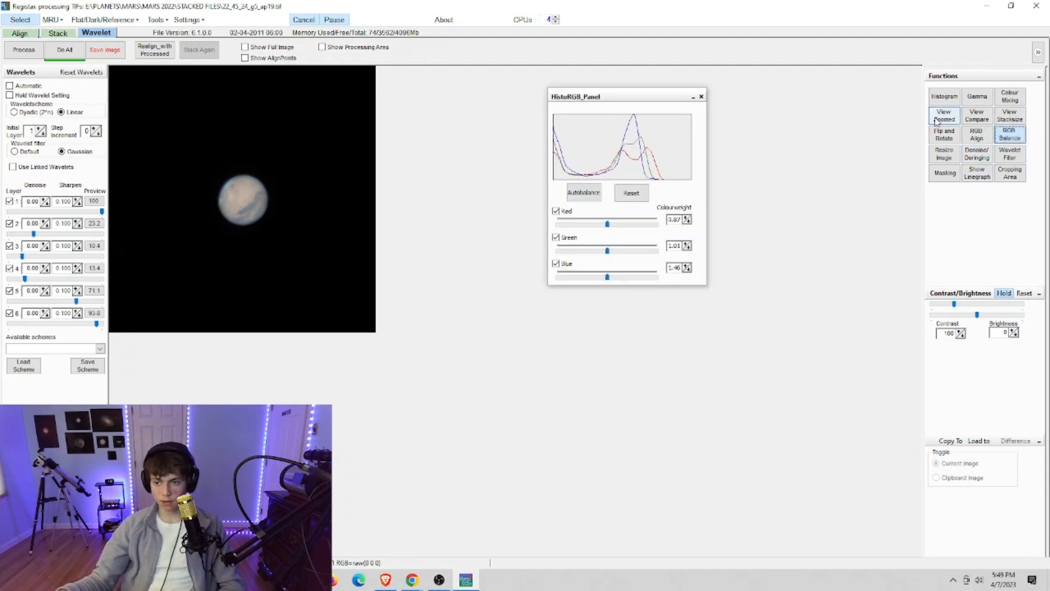
pyautogui.moveTo(477, 169); pyautogui.dragTo(383, 122)
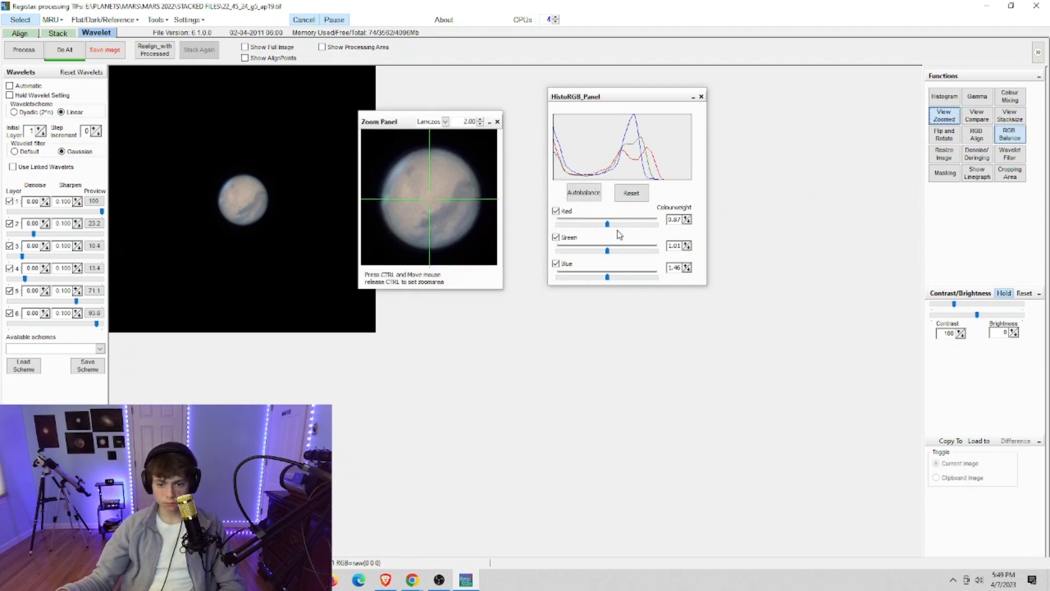
pyautogui.click(630, 193)
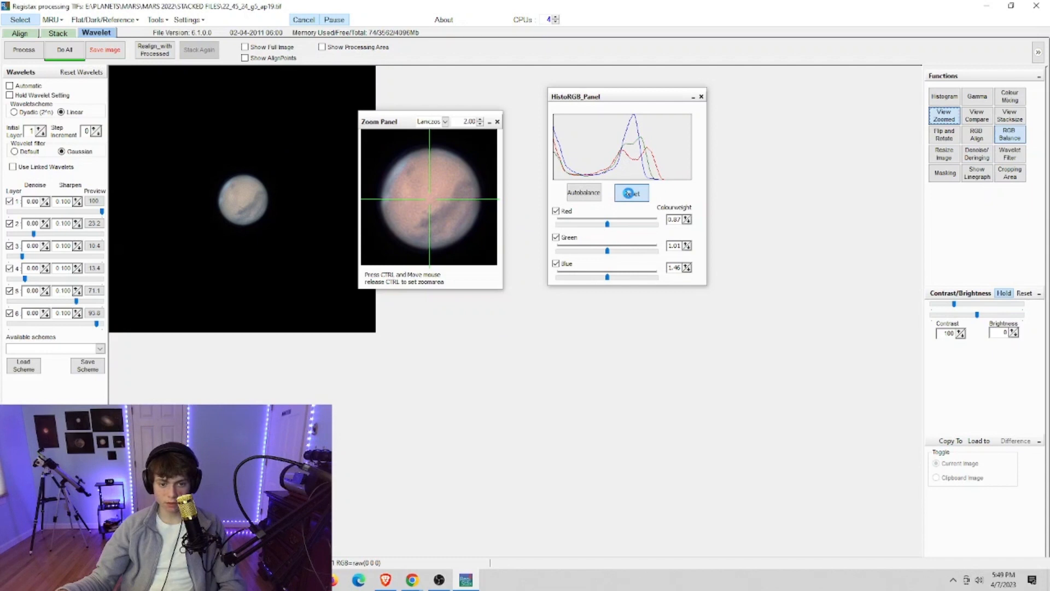
pyautogui.click(632, 196)
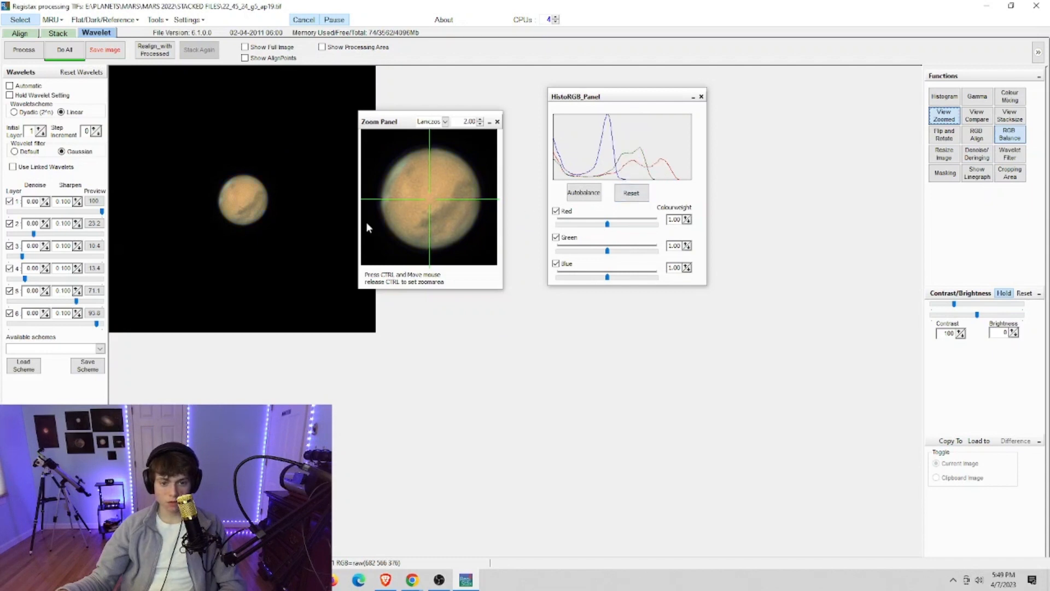
pyautogui.click(584, 192)
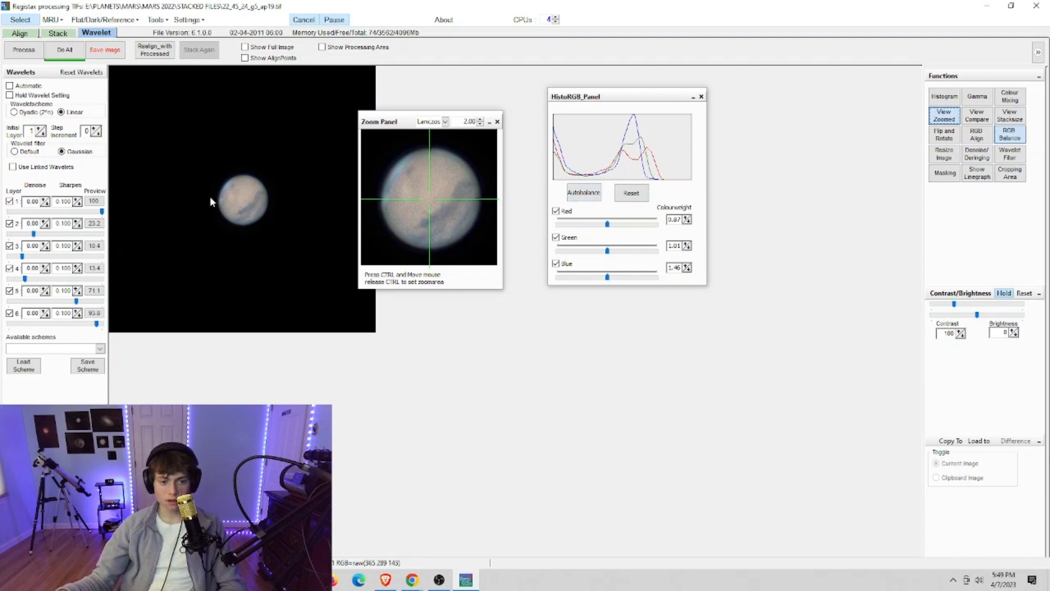
# - Close the RGB balance and zoom windows
pyautogui.click(701, 97)
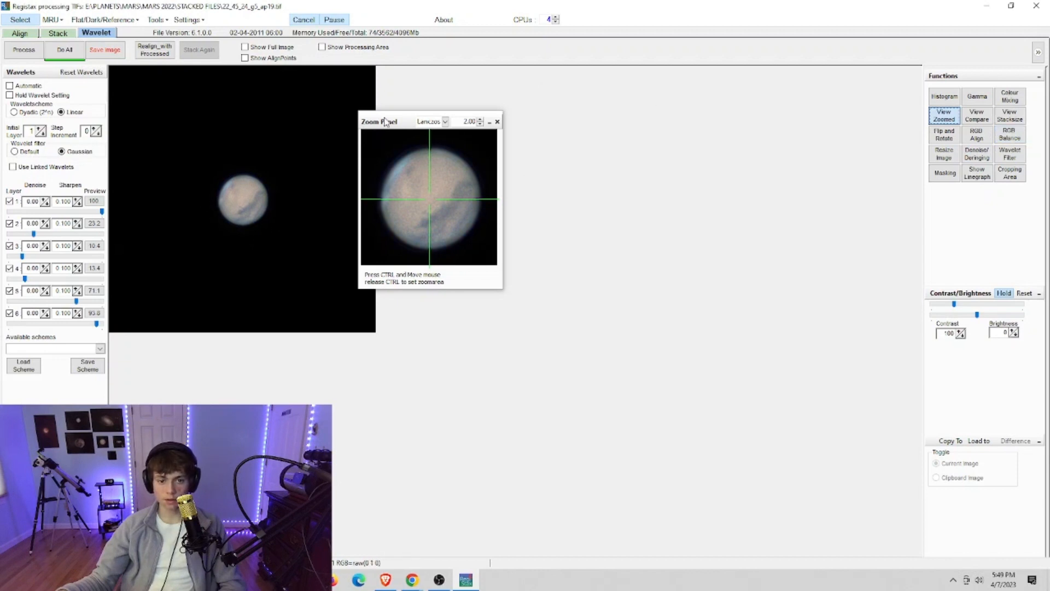
pyautogui.moveTo(385, 121); pyautogui.dragTo(610, 124)
pyautogui.click(722, 124)
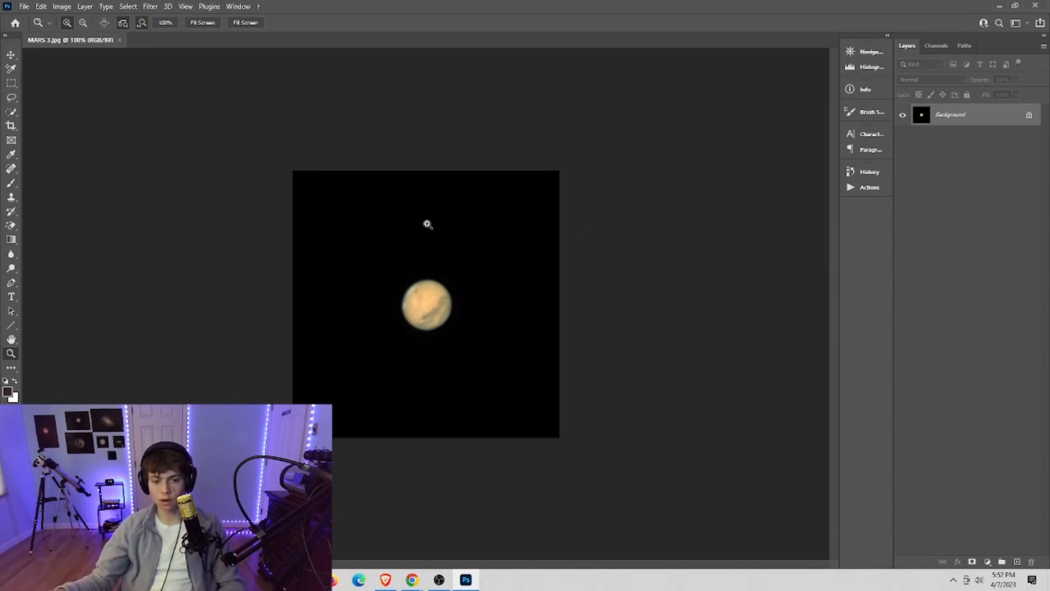
# - Switch to Photoshop and open the Camera Raw Filter for the MARS 3.jpg image
pyautogui.moveTo(426, 225); pyautogui.dragTo(485, 229)
pyautogui.scroll(-5, 481, 175)
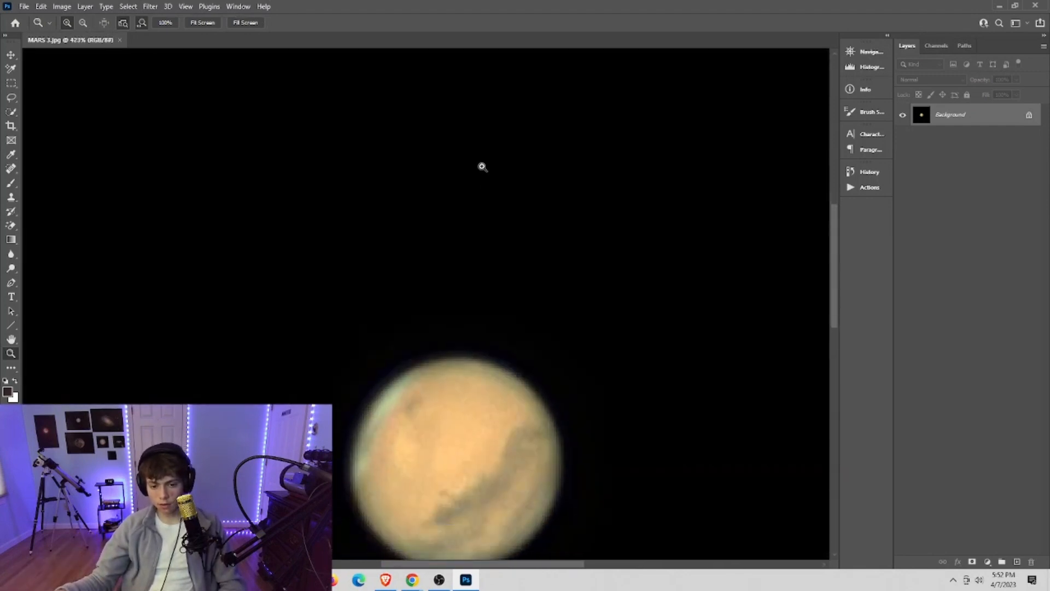
pyautogui.scroll(-2, 482, 158)
pyautogui.moveTo(482, 349); pyautogui.dragTo(428, 321)
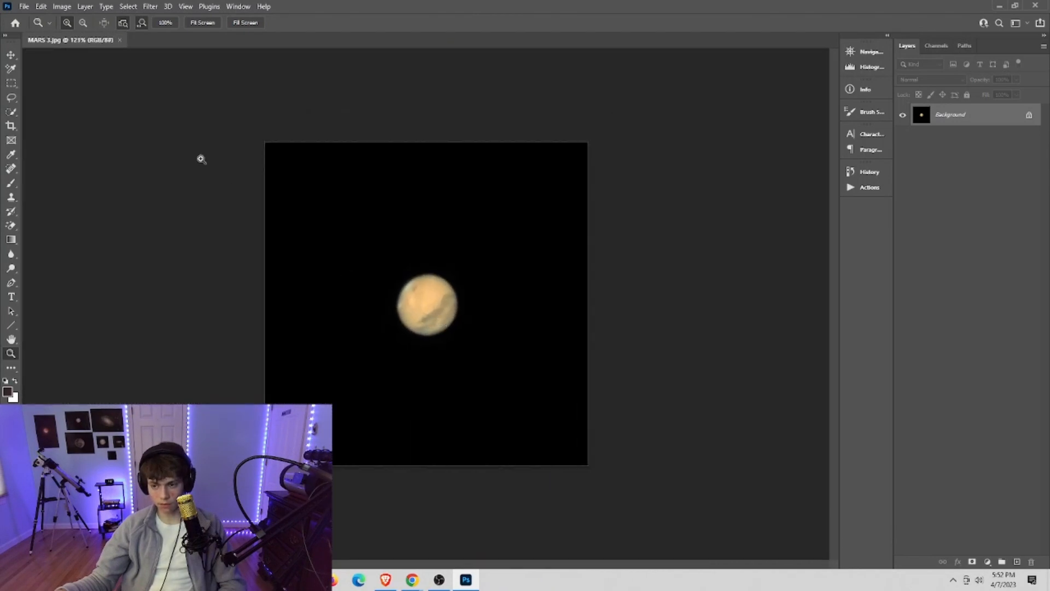
pyautogui.click(151, 7)
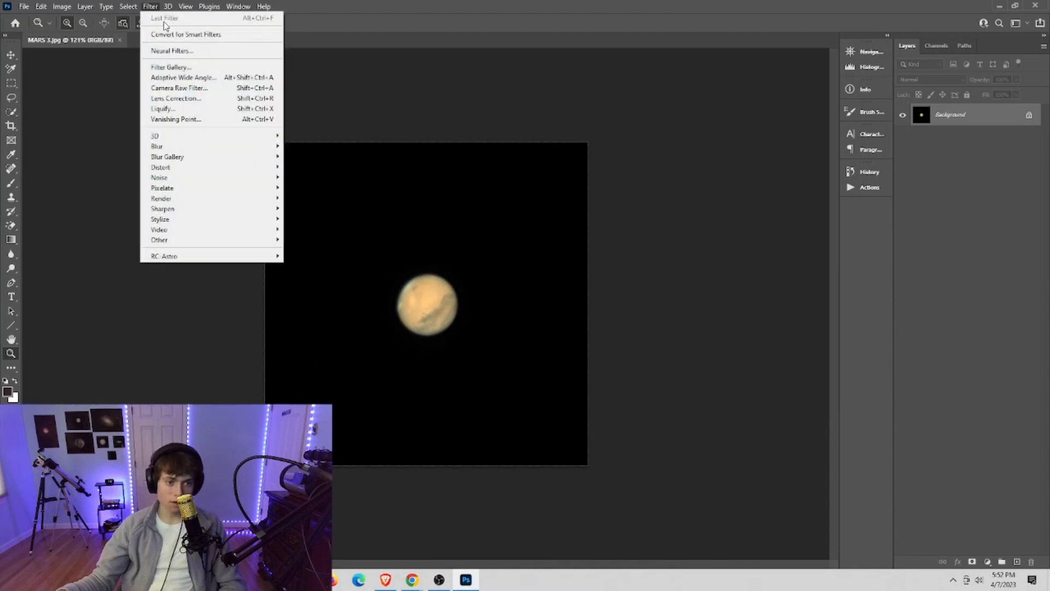
pyautogui.click(175, 88)
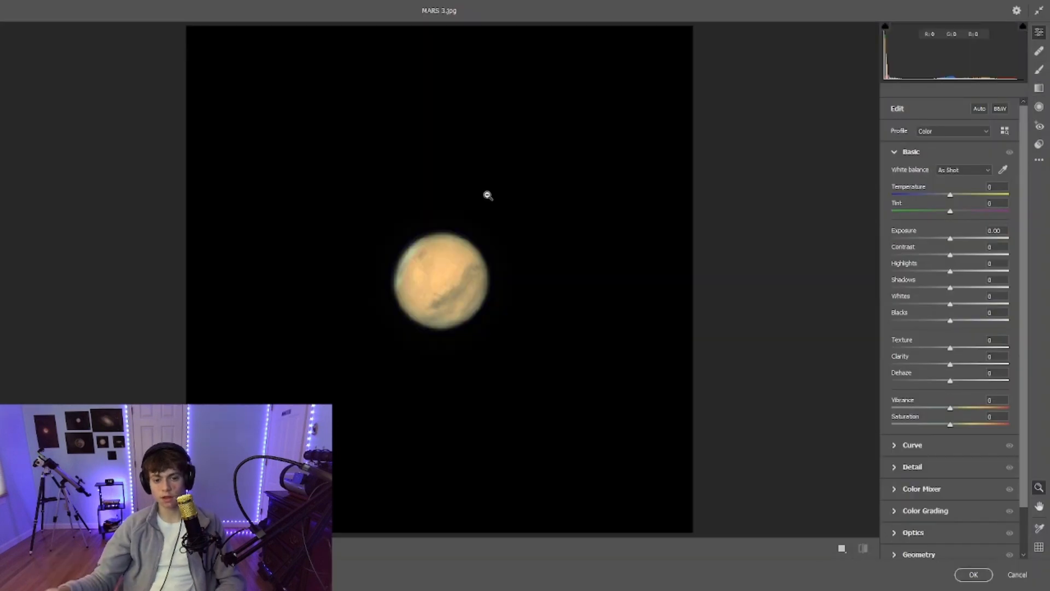
# - Try a lower exposure and return it to 0, and set contrast to -4, highlights to -12, shadows to -17 and whites to -9
pyautogui.moveTo(951, 243)
pyautogui.mouseDown()
pyautogui.moveTo(971, 242)
pyautogui.moveTo(943, 239)
pyautogui.mouseUp()
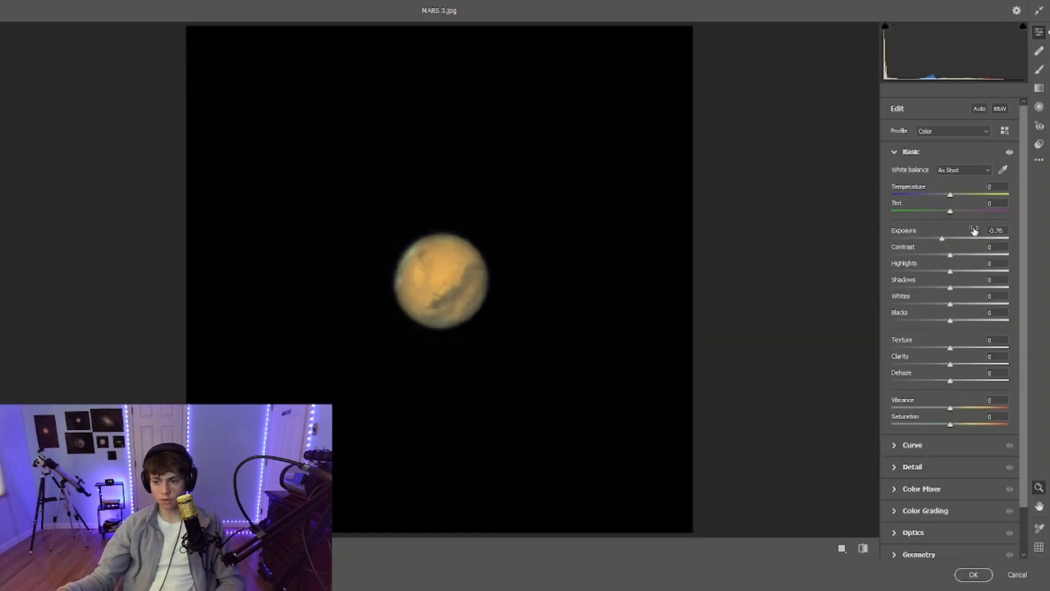
pyautogui.doubleClick(1005, 234)
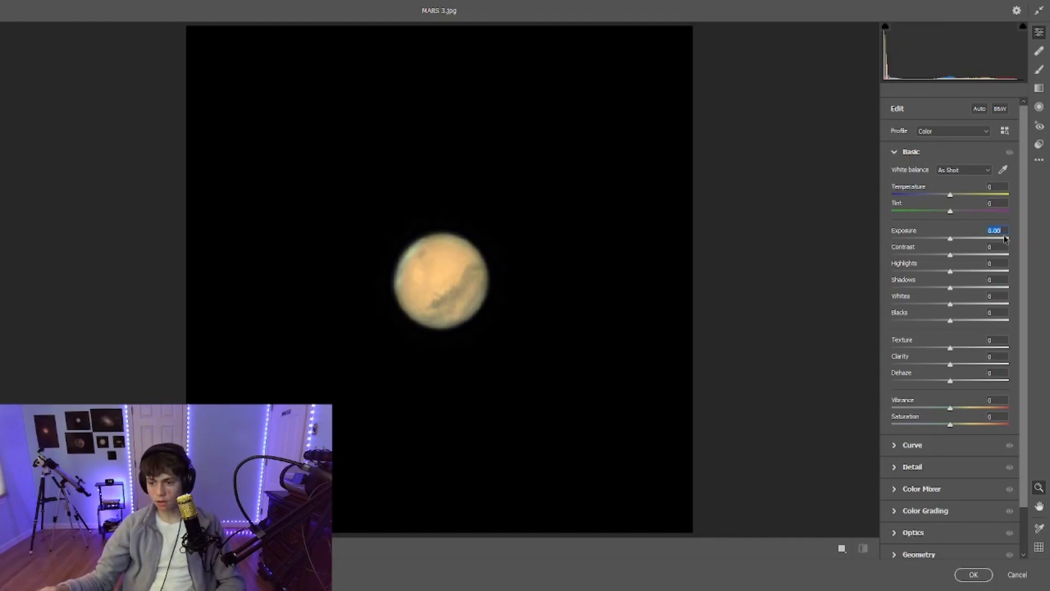
pyautogui.moveTo(950, 255); pyautogui.dragTo(940, 291)
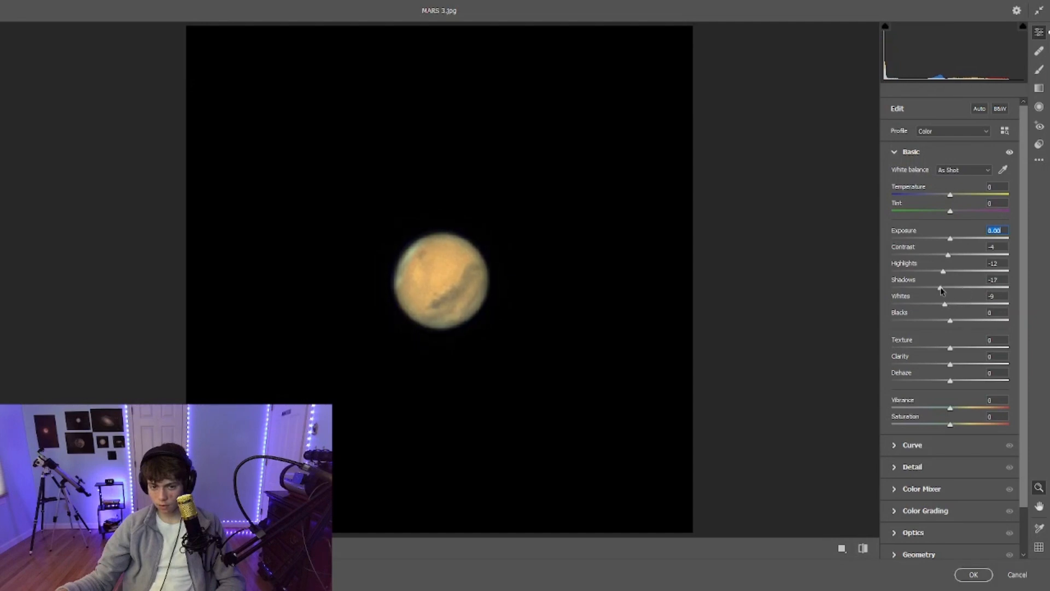
# - Bring out surface detail by setting texture to +18, clarity to +30 and dehaze to +8
pyautogui.scroll(-1, 941, 290)
pyautogui.moveTo(950, 353); pyautogui.dragTo(960, 324)
pyautogui.click(490, 280)
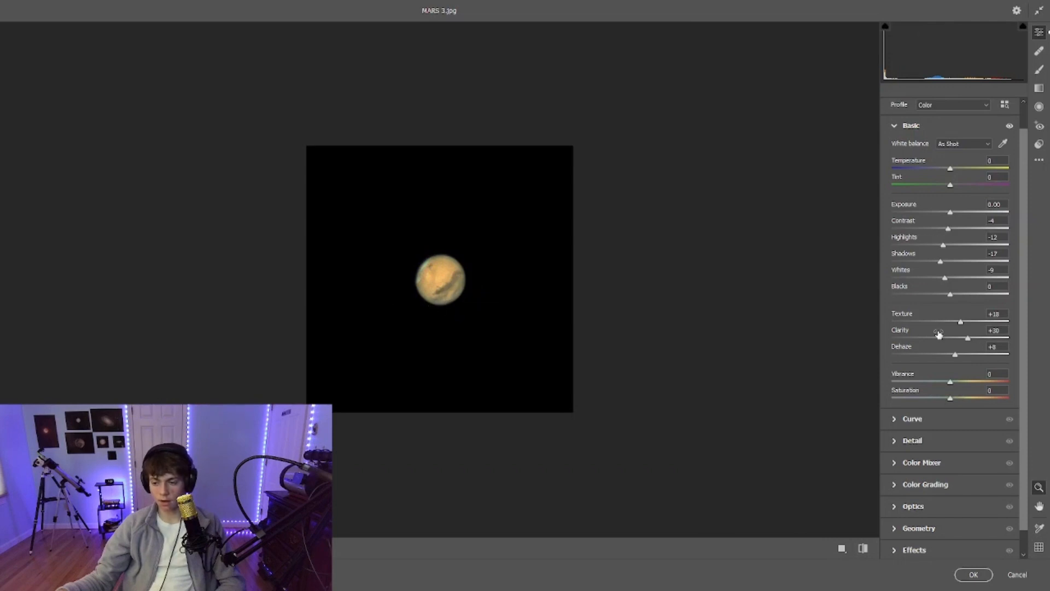
# - Set vibrance to +33 and saturation to +10, and apply the Camera Raw adjustments to the image
pyautogui.scroll(-1, 938, 345)
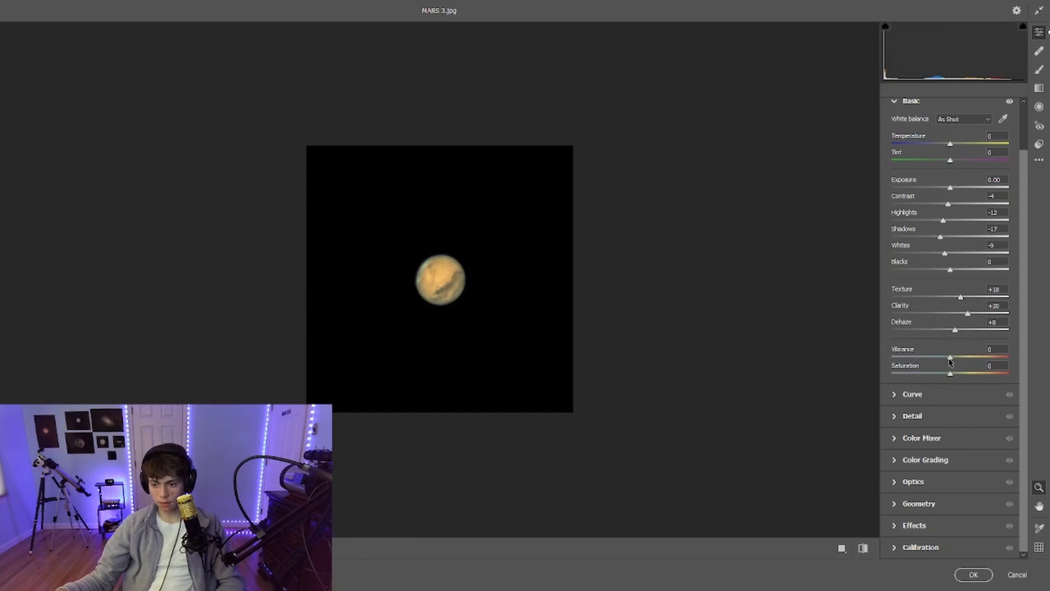
pyautogui.moveTo(950, 359)
pyautogui.mouseDown()
pyautogui.moveTo(982, 358)
pyautogui.moveTo(969, 359)
pyautogui.mouseUp()
pyautogui.click(429, 278)
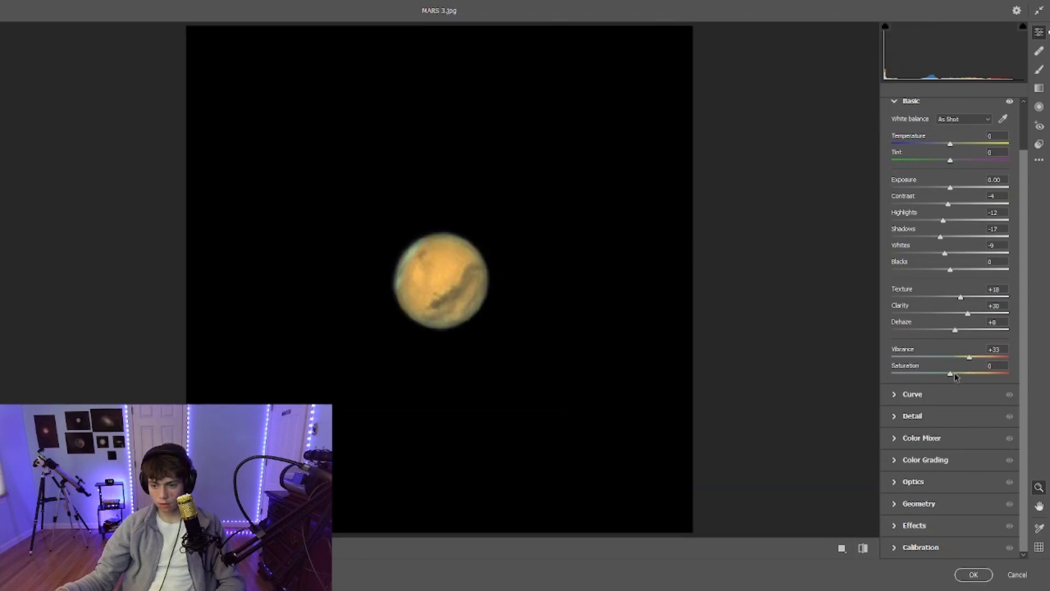
pyautogui.moveTo(957, 376); pyautogui.dragTo(983, 368)
pyautogui.press('BackSpace')
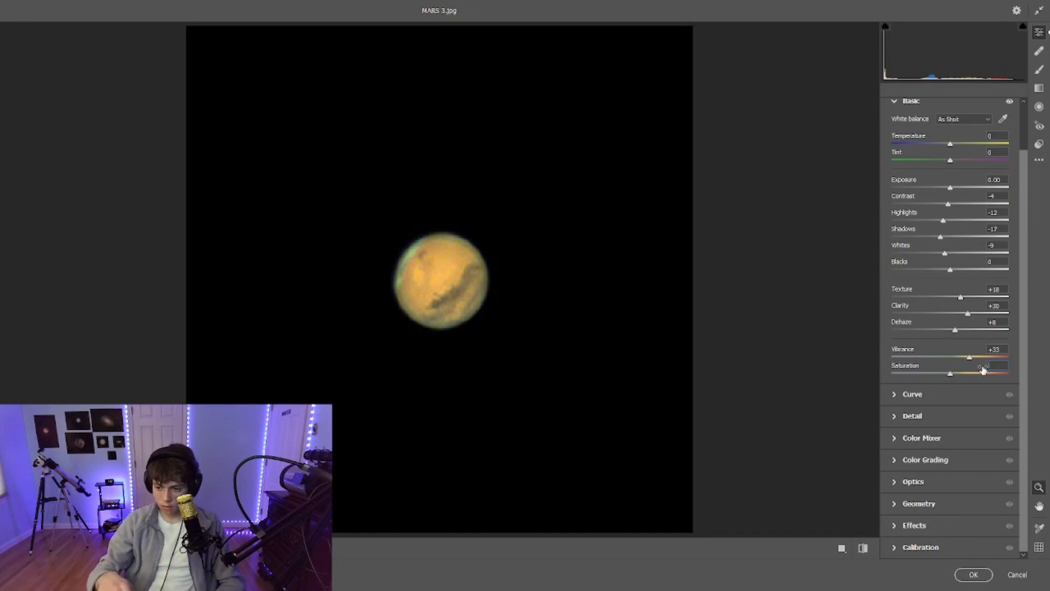
pyautogui.write('10')
pyautogui.press('Return')
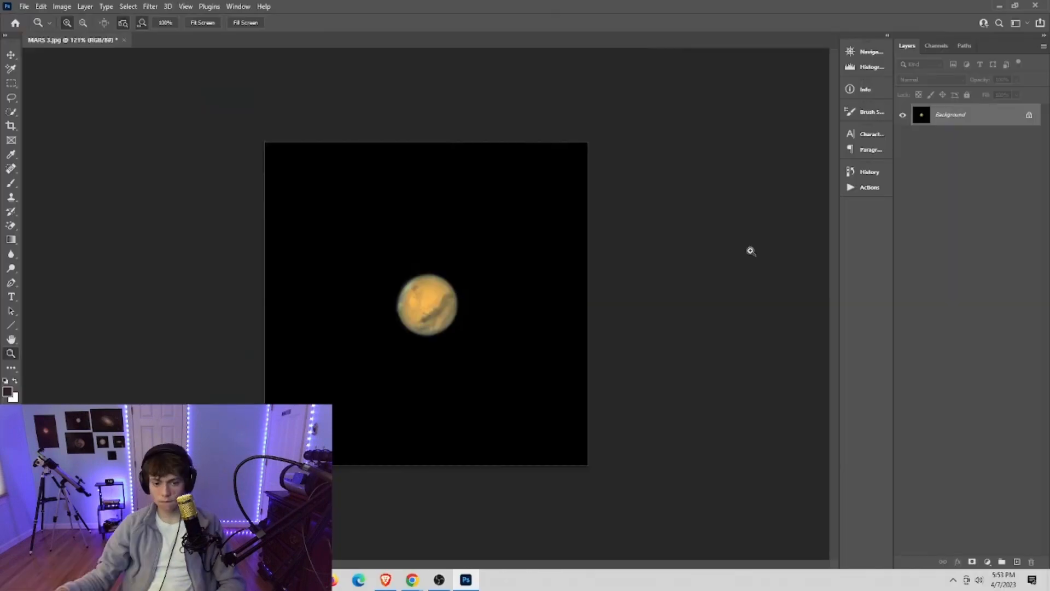
pyautogui.moveTo(442, 314)
pyautogui.mouseDown()
pyautogui.moveTo(504, 318)
pyautogui.moveTo(452, 331)
pyautogui.mouseUp()
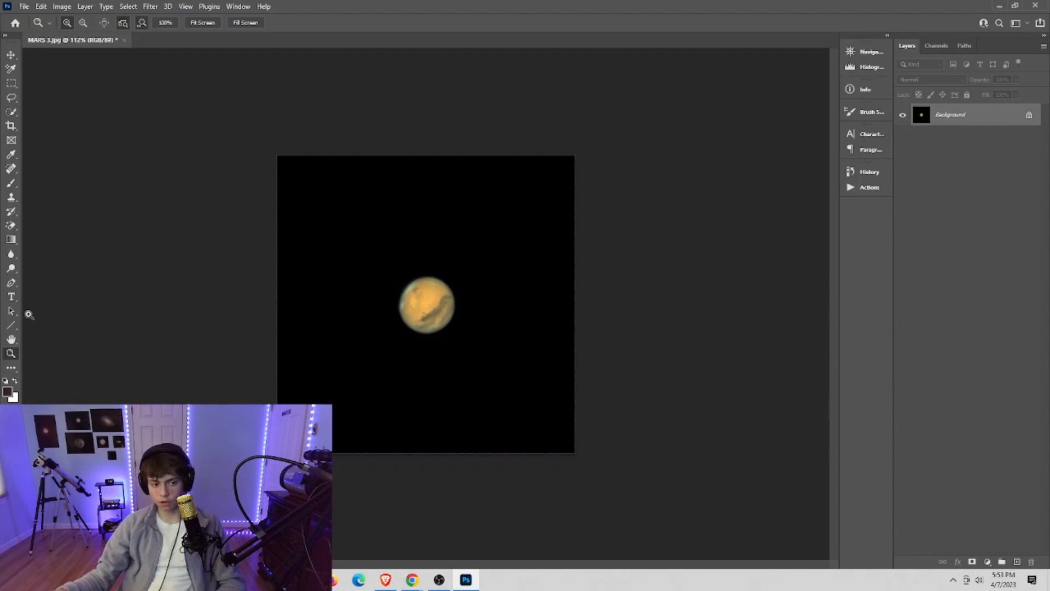
pyautogui.moveTo(436, 311); pyautogui.dragTo(395, 304)
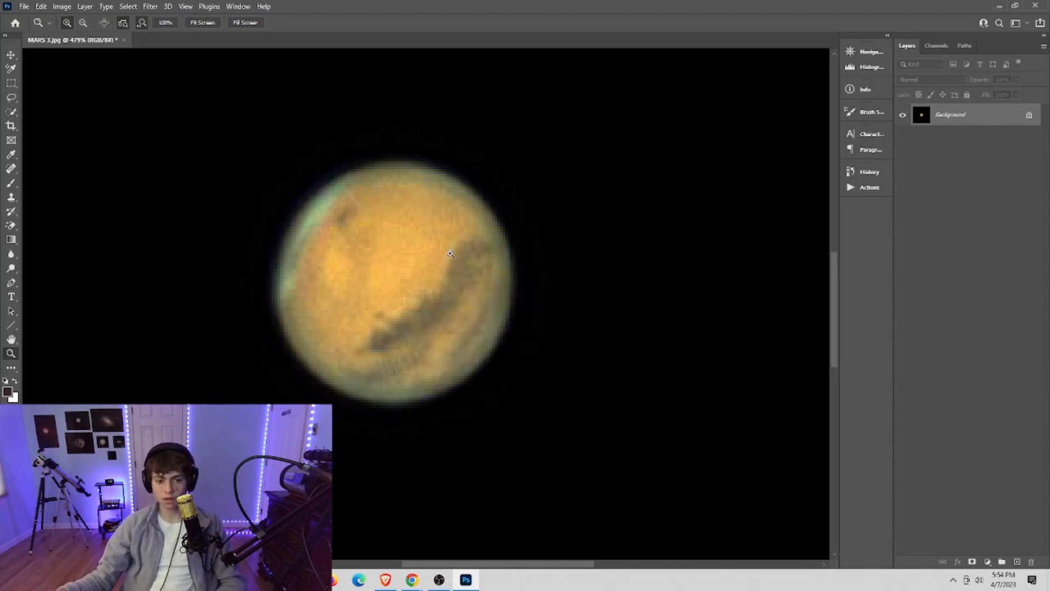
pyautogui.scroll(-5, 402, 276)
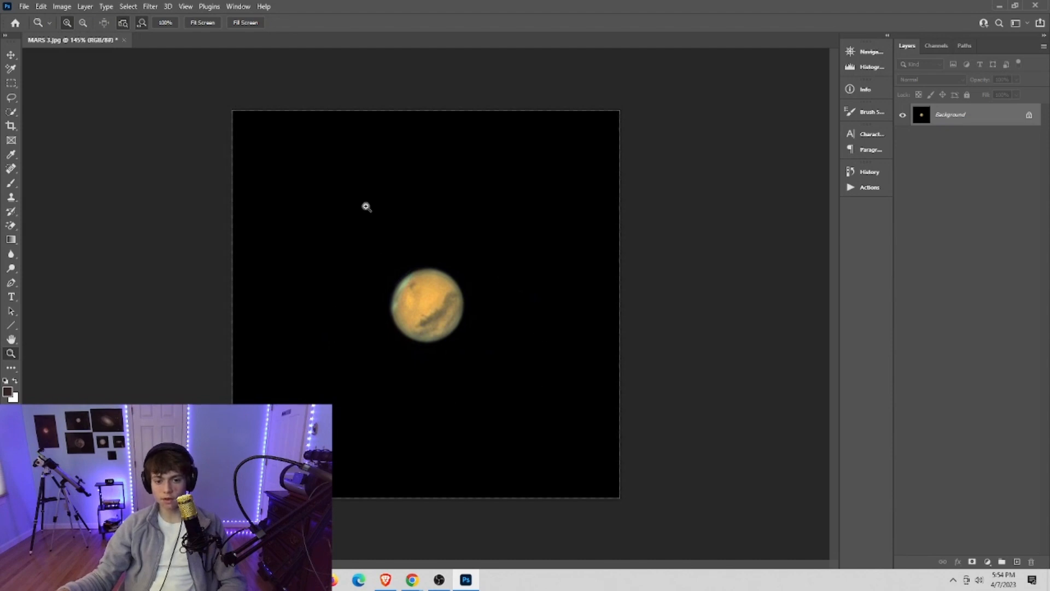
pyautogui.moveTo(400, 323)
pyautogui.mouseDown()
pyautogui.moveTo(518, 343)
pyautogui.moveTo(373, 345)
pyautogui.moveTo(423, 343)
pyautogui.moveTo(403, 342)
pyautogui.mouseUp()
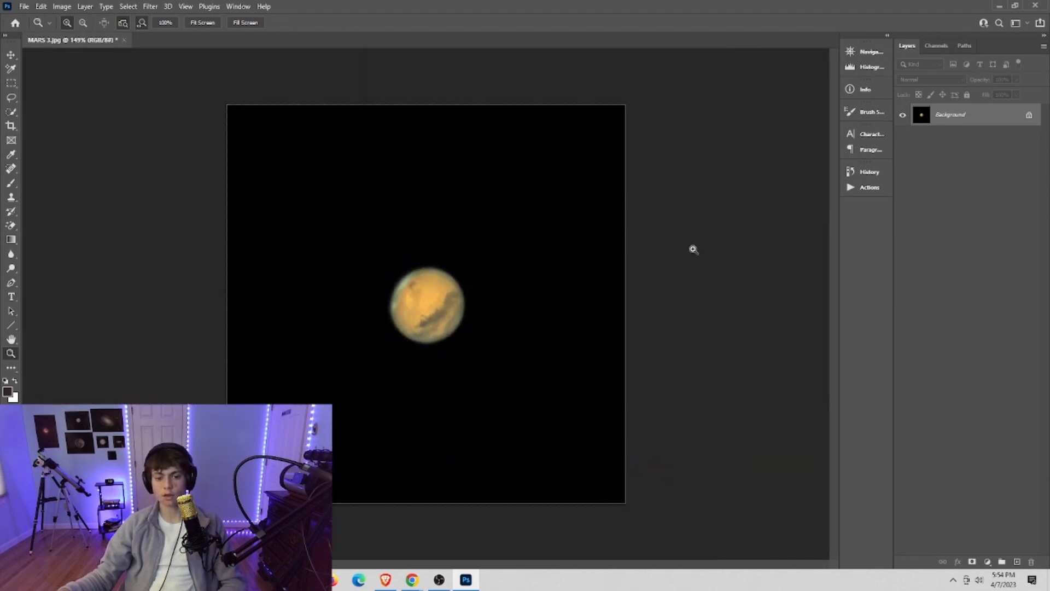